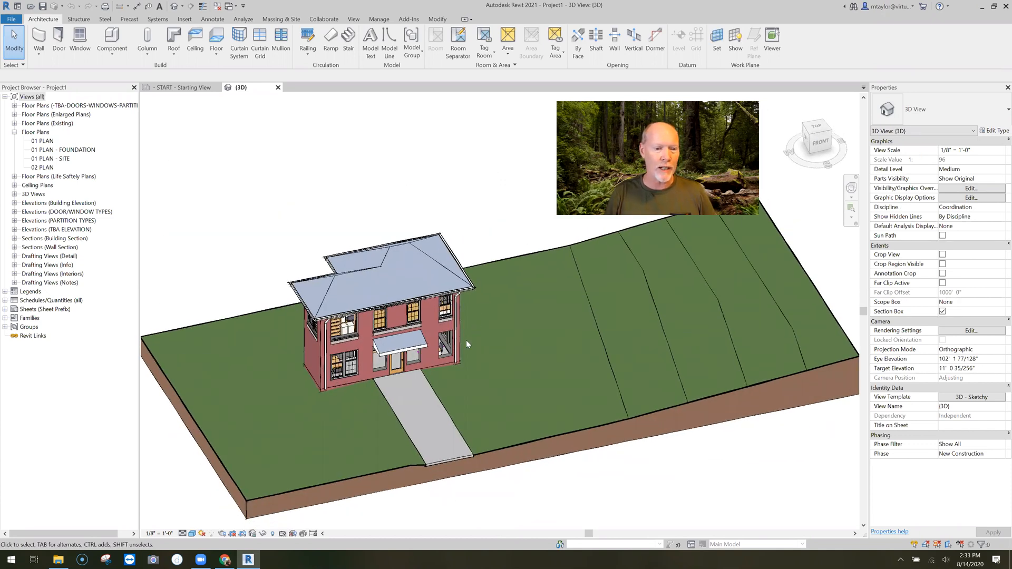
# Step: Review the building in 3D and compare the 01 PLAN and 02 PLAN floor plans
pyautogui.scroll(3, 466, 340)
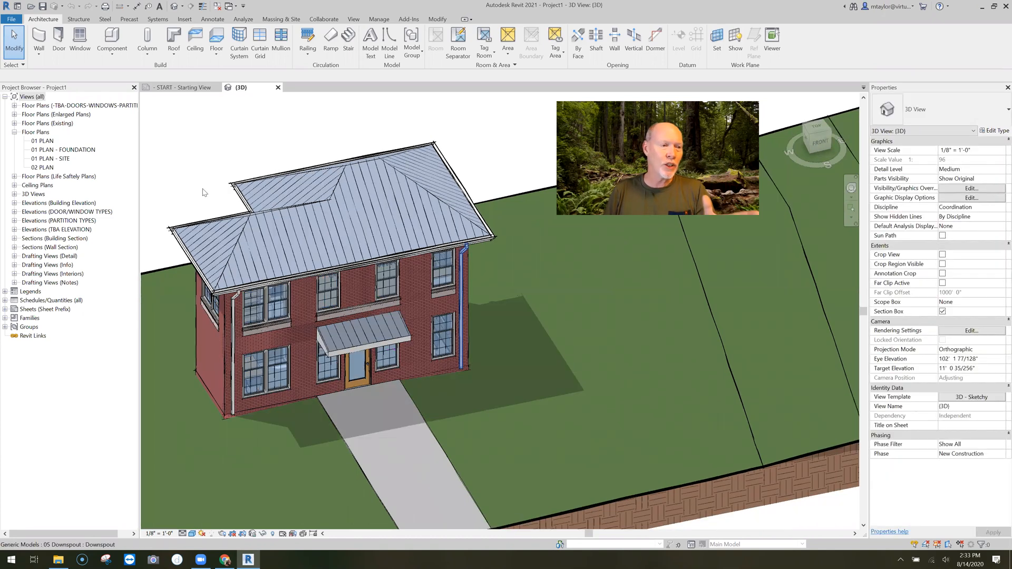
pyautogui.doubleClick(44, 141)
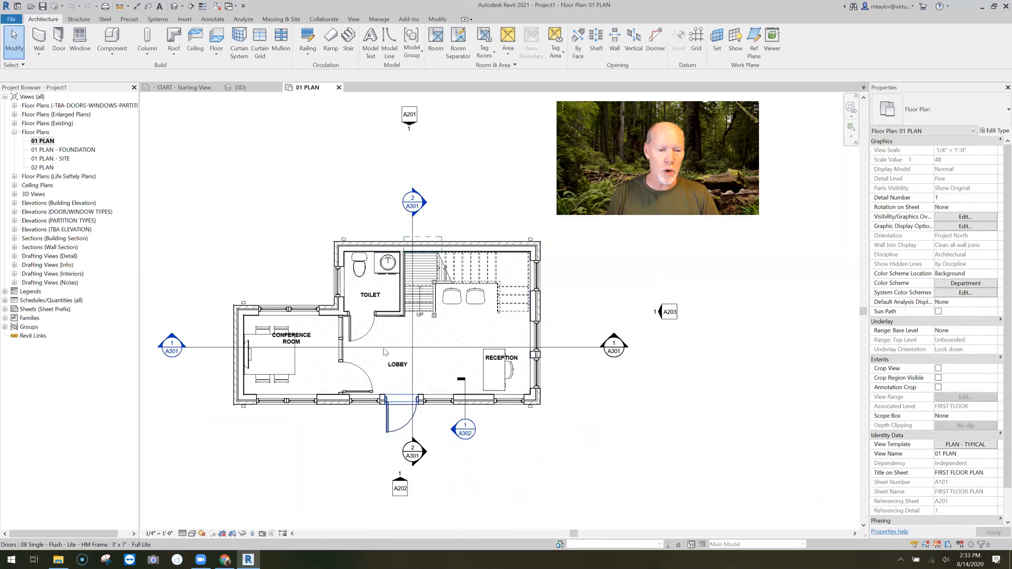
pyautogui.scroll(2, 416, 427)
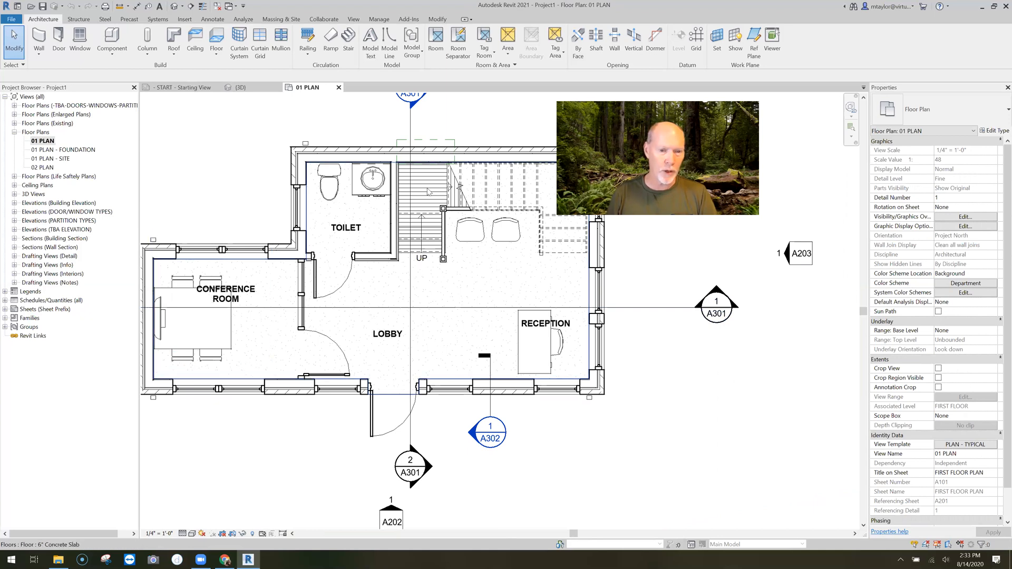
pyautogui.click(43, 168)
pyautogui.doubleClick(43, 168)
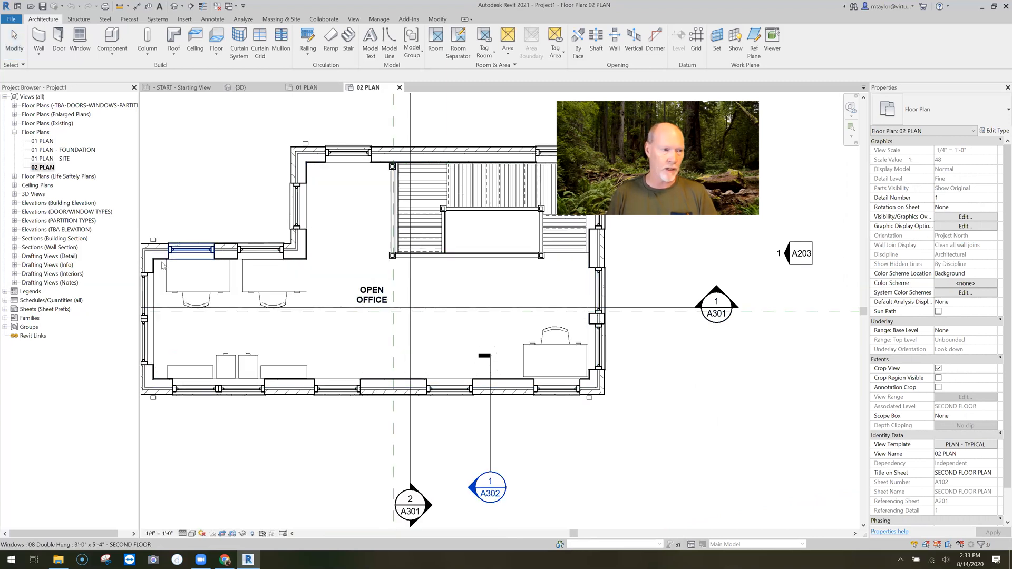
pyautogui.click(41, 140)
pyautogui.press('Return')
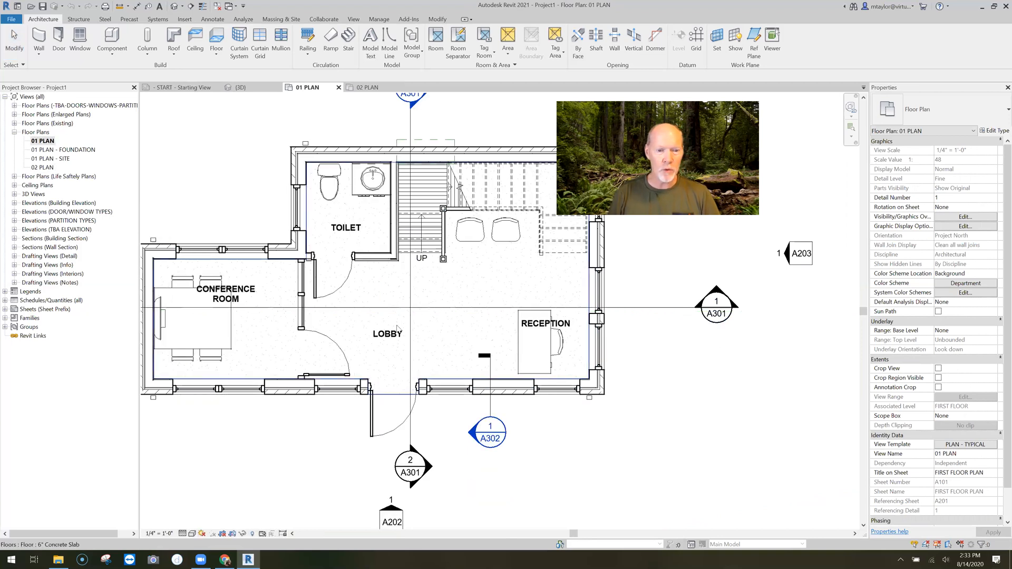
pyautogui.moveTo(430, 368); pyautogui.dragTo(452, 401, button='middle')
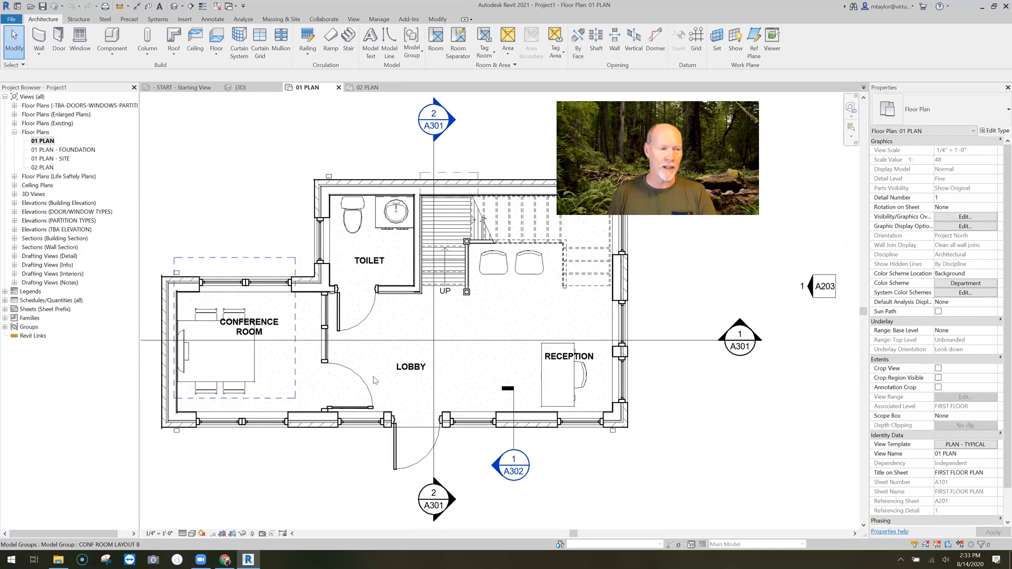
# Step: Open the 01 CEILING plan and place one 2' x 4' (2 lamps) ceiling-mount fluorescent fixture in the conference room
pyautogui.click(14, 185)
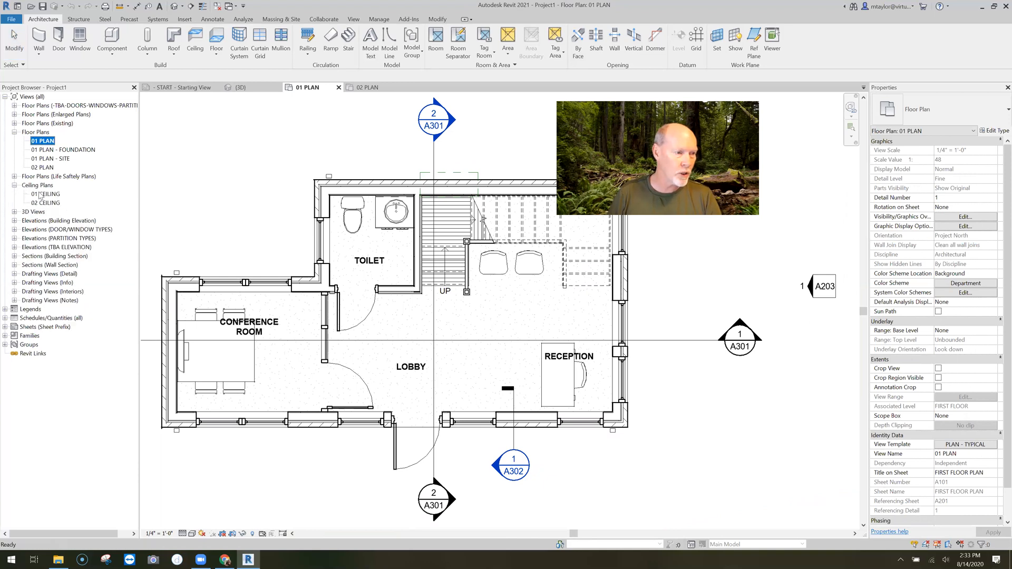
pyautogui.doubleClick(43, 193)
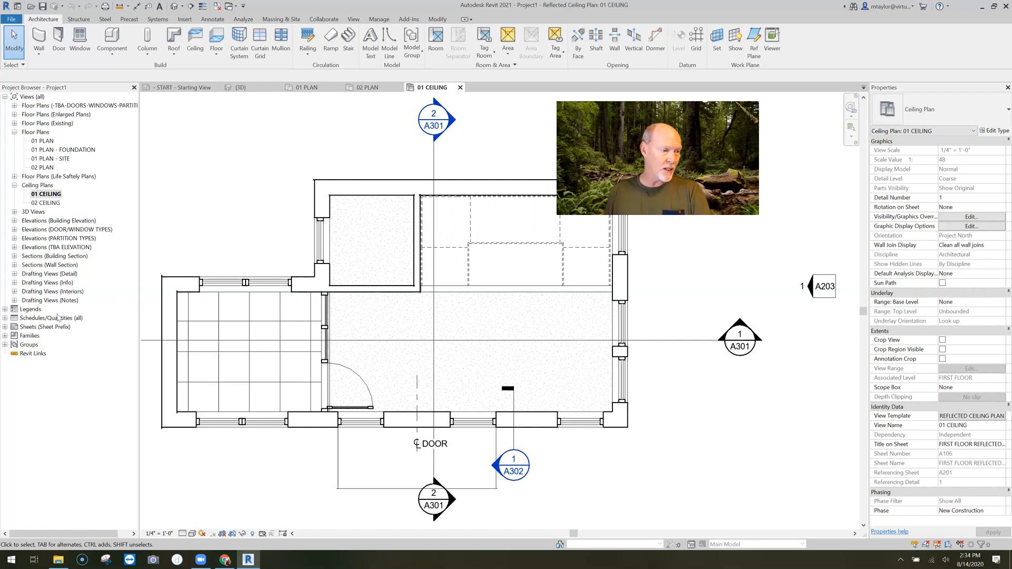
pyautogui.click(5, 338)
pyautogui.click(29, 363)
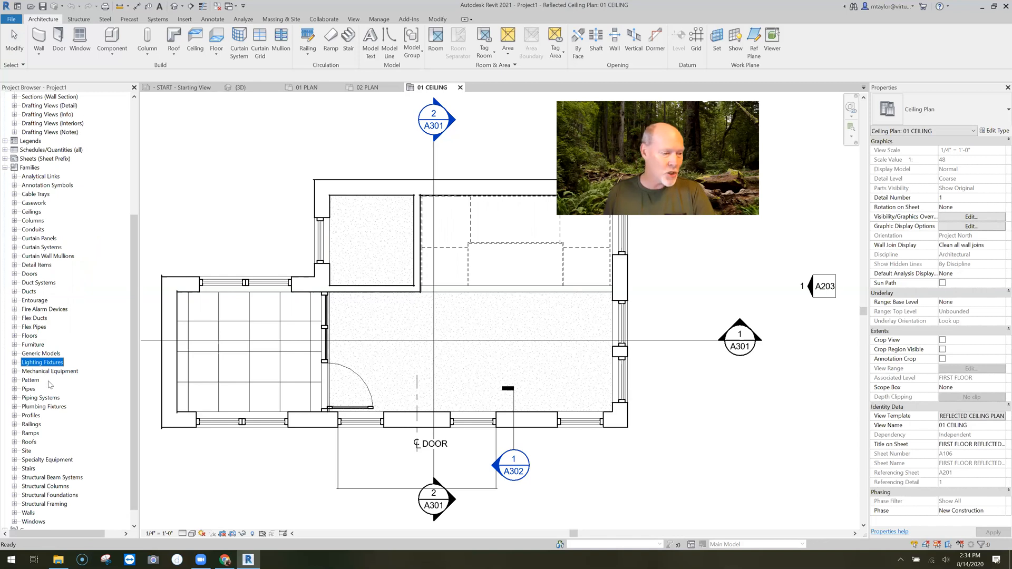
pyautogui.click(14, 362)
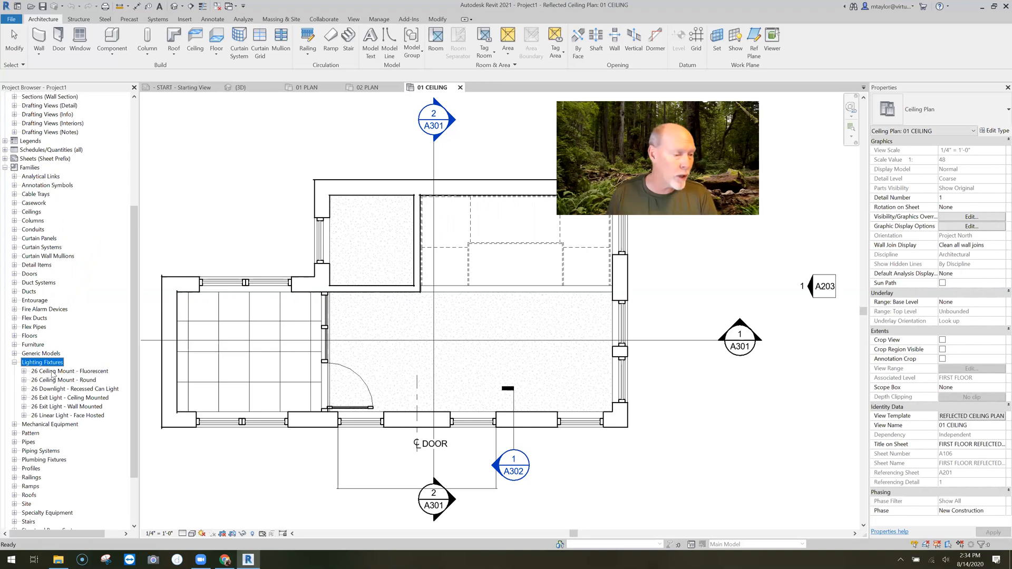
pyautogui.click(24, 371)
pyautogui.click(58, 398)
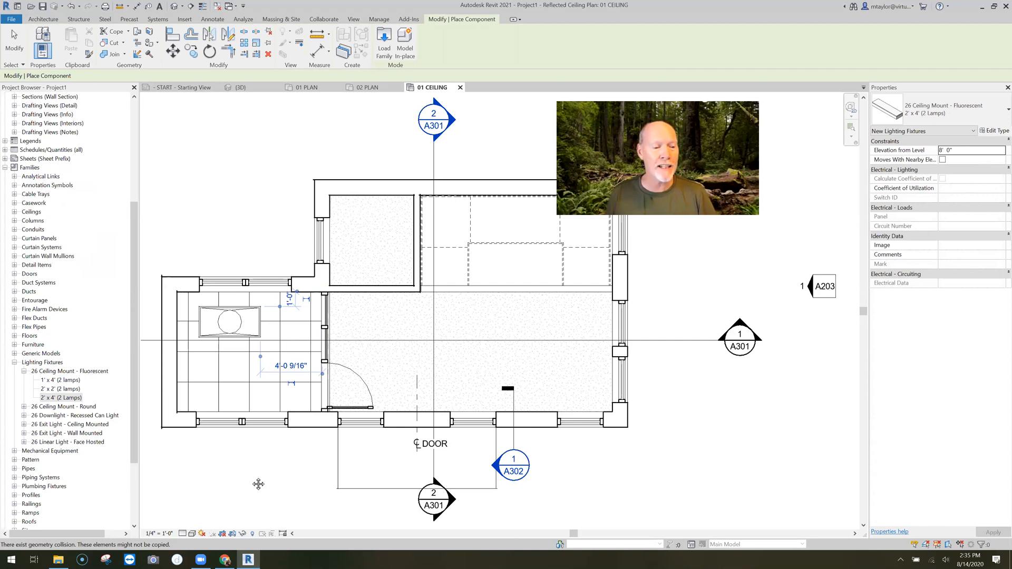
pyautogui.scroll(2, 258, 483)
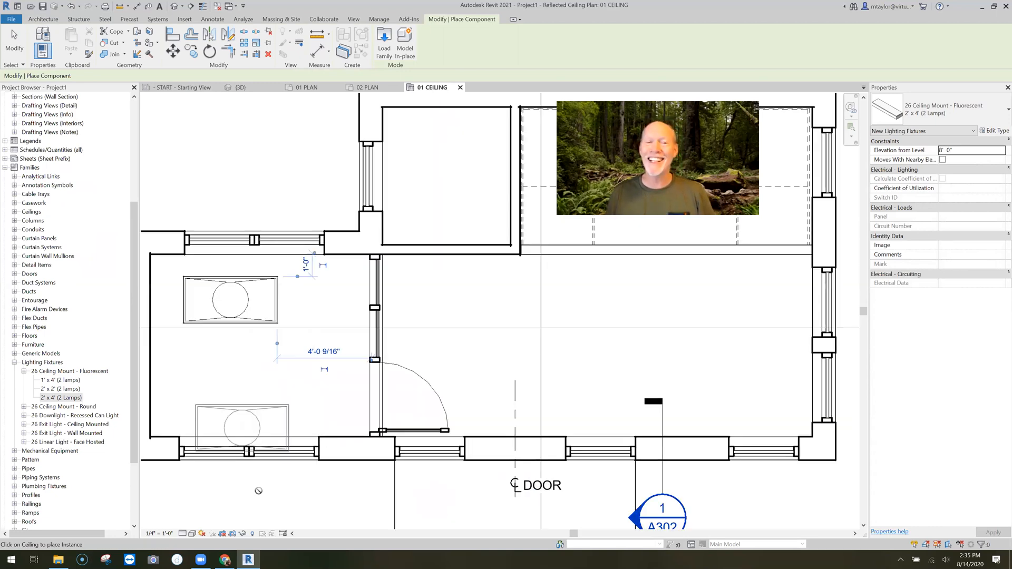
# Step: Place three 2' x 2' (2 lamps) ceiling-mount fluorescent fixtures in the conference room below the 2' x 4' fixture
pyautogui.click(61, 389)
pyautogui.click(273, 340)
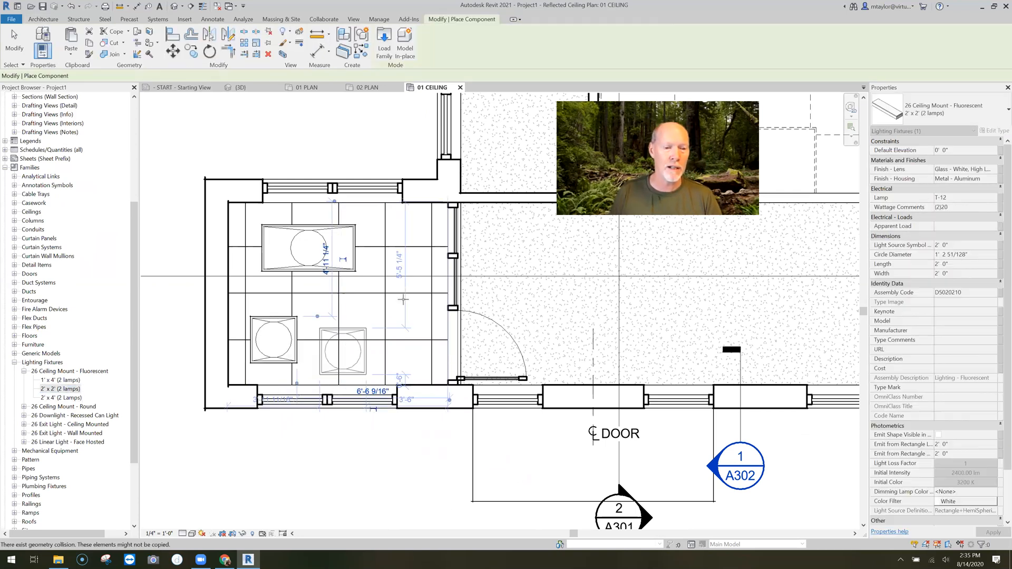
pyautogui.click(342, 350)
pyautogui.click(389, 293)
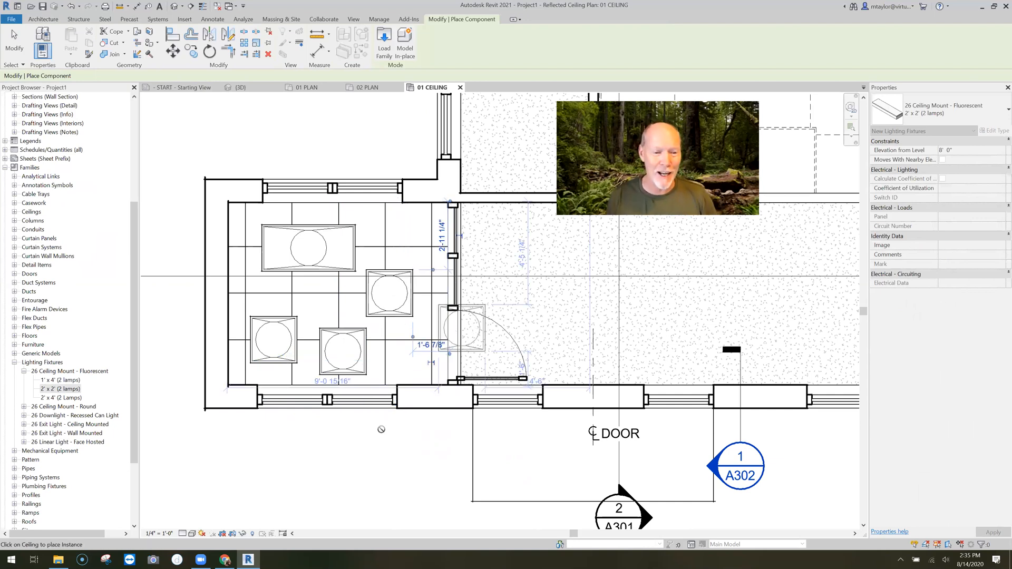
# Step: Scatter fourteen 8" 100 watt Incandescent recessed can downlights across the lobby and reception ceiling
pyautogui.scroll(-2, 381, 429)
pyautogui.scroll(2, 381, 429)
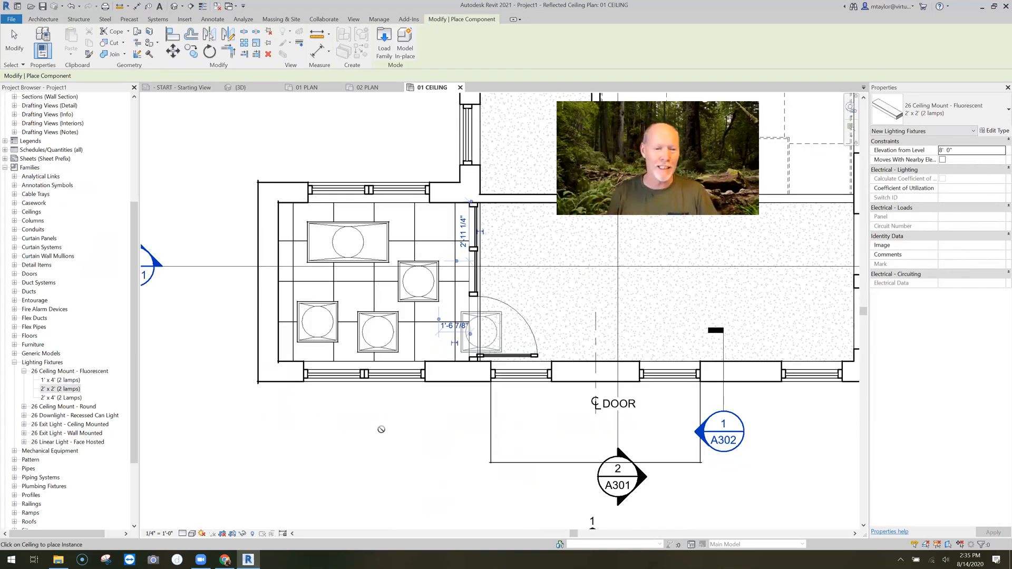
pyautogui.moveTo(407, 443); pyautogui.dragTo(254, 434, button='middle')
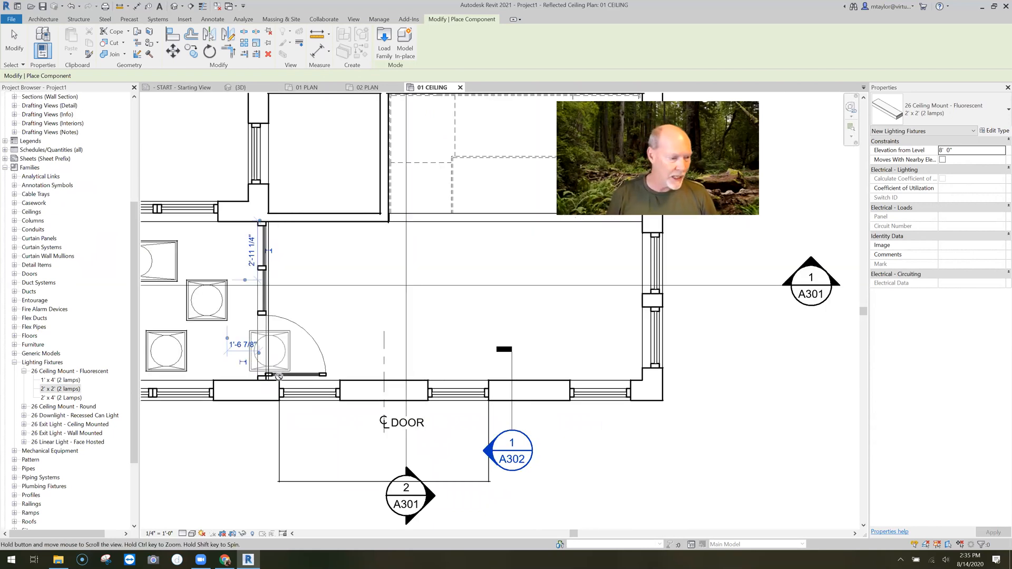
pyautogui.click(306, 331)
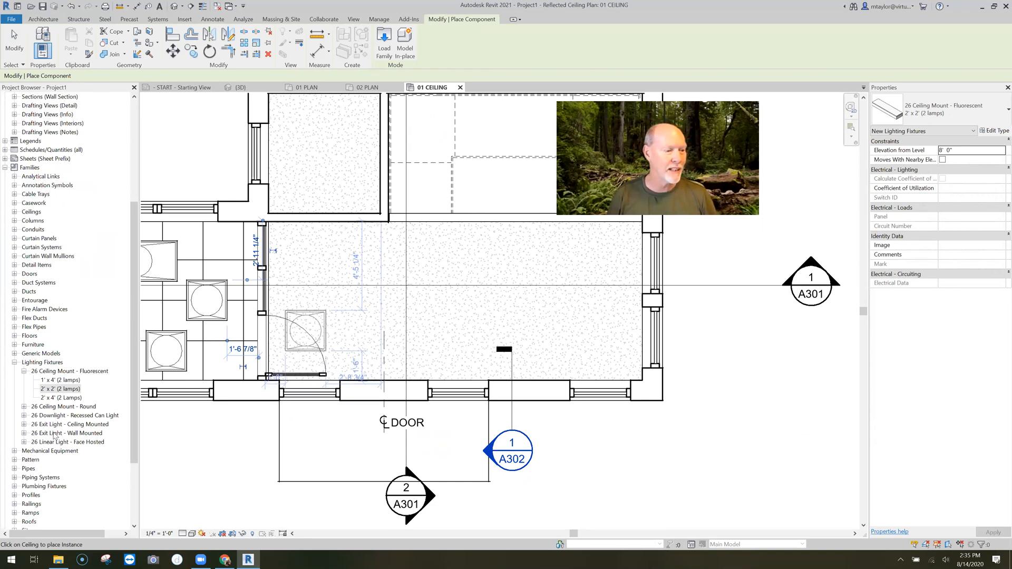
pyautogui.moveTo(72, 433); pyautogui.dragTo(340, 279)
pyautogui.click(350, 271)
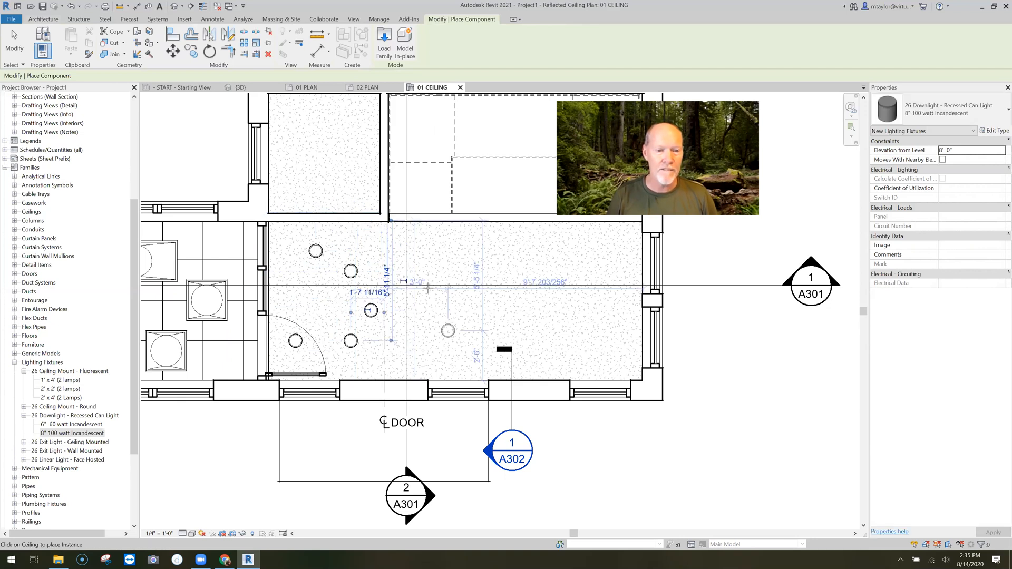
pyautogui.click(478, 313)
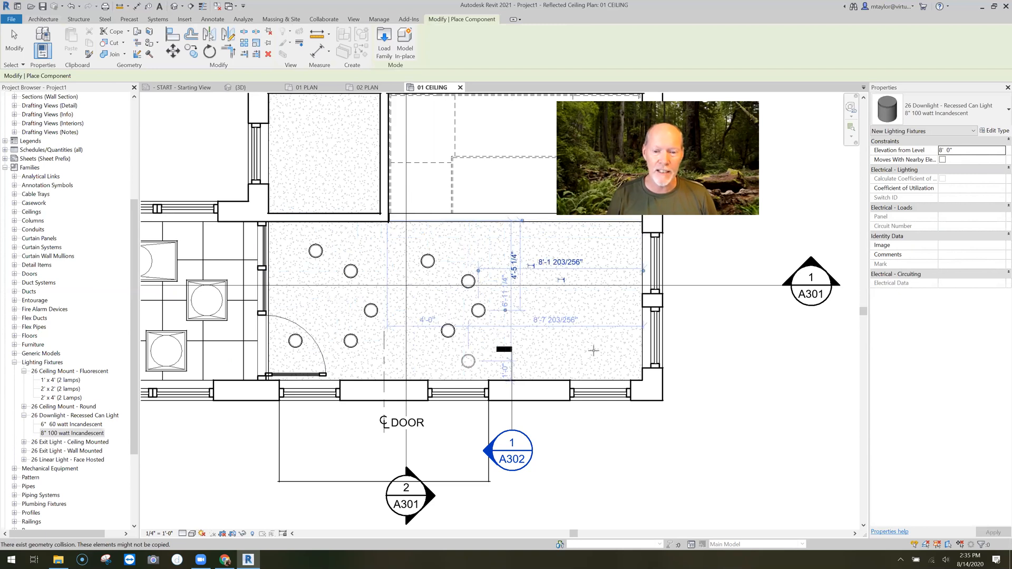
pyautogui.click(477, 244)
pyautogui.click(399, 328)
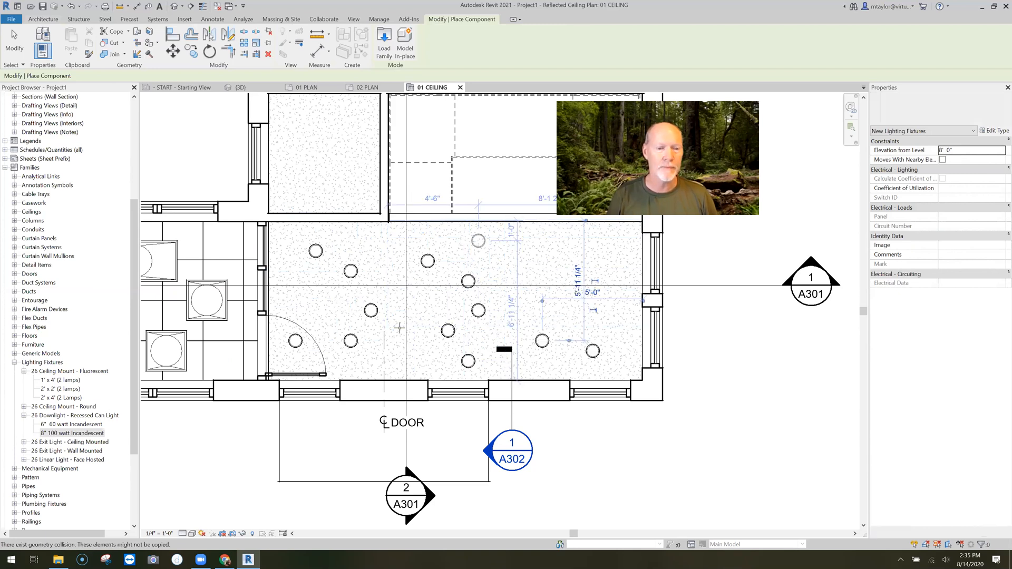
pyautogui.scroll(-2, 477, 390)
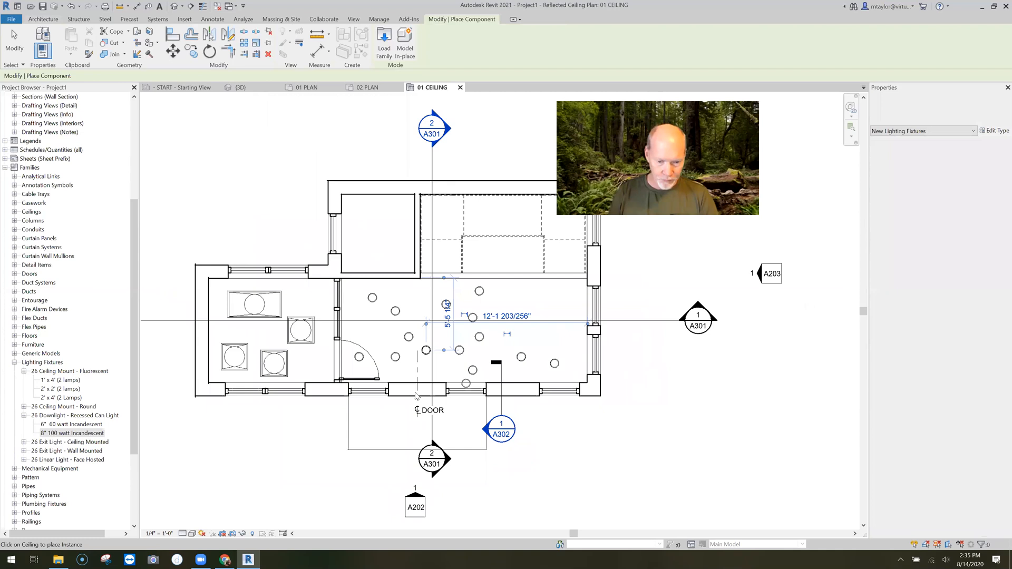
pyautogui.press('Escape')
pyautogui.press('Escape')
pyautogui.scroll(1, 359, 426)
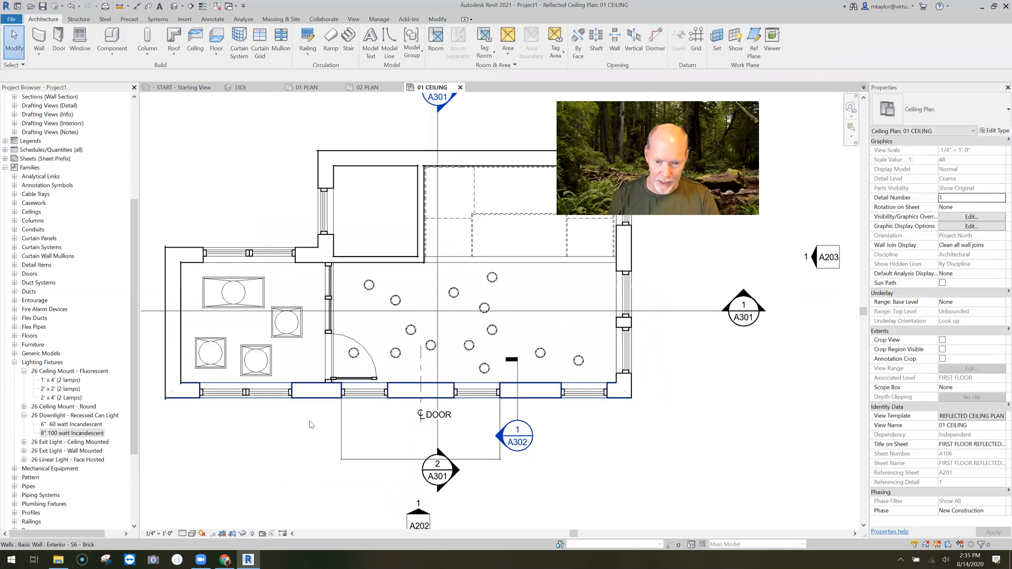
# Step: Place four face-hosted linear lights on the toilet room ceiling, using placement on a face
pyautogui.moveTo(311, 424); pyautogui.dragTo(308, 442, button='middle')
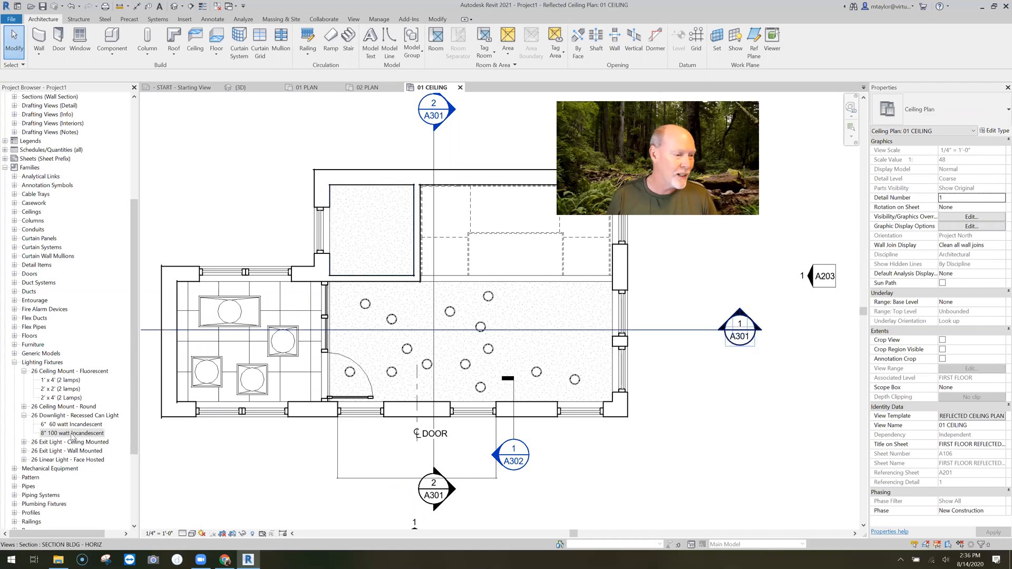
pyautogui.click(24, 459)
pyautogui.click(58, 469)
pyautogui.moveTo(338, 220); pyautogui.dragTo(362, 207)
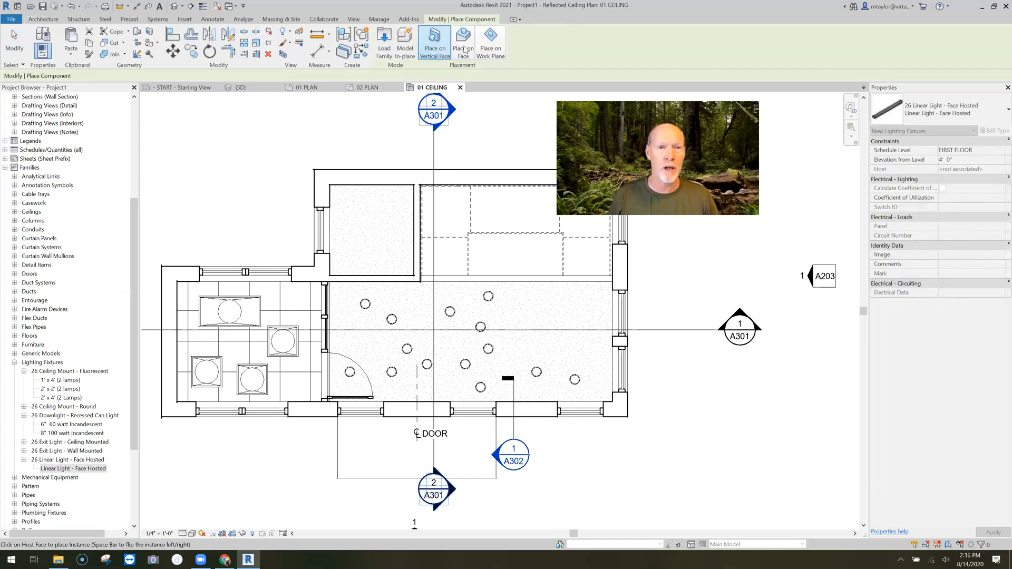
pyautogui.click(373, 205)
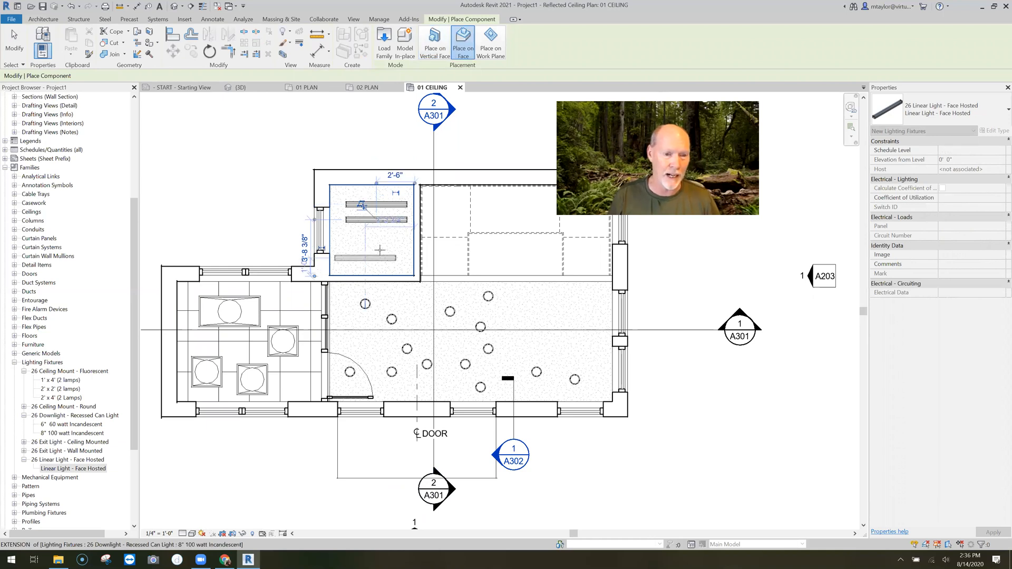
pyautogui.click(378, 243)
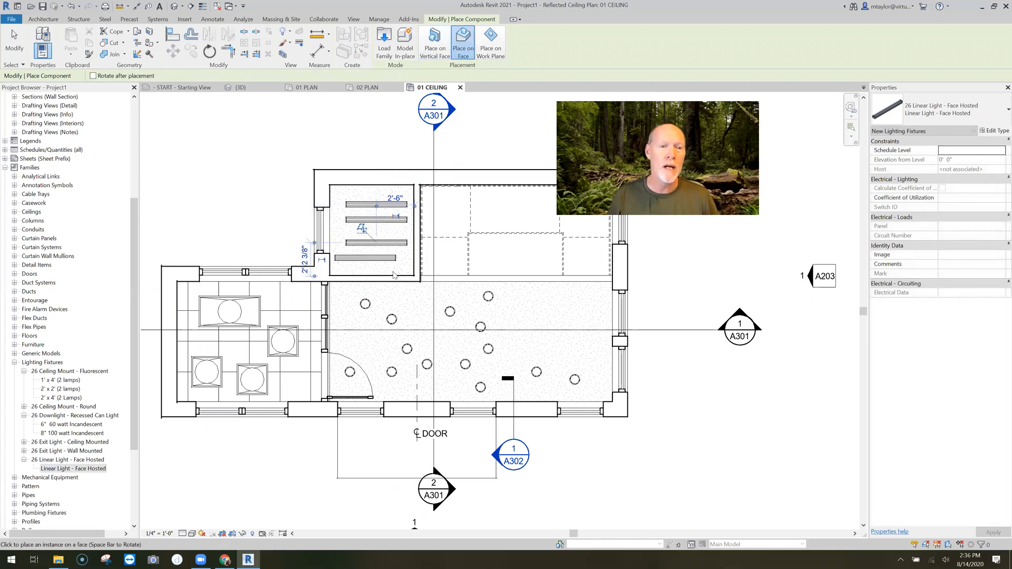
pyautogui.press('Escape')
pyautogui.press('Escape')
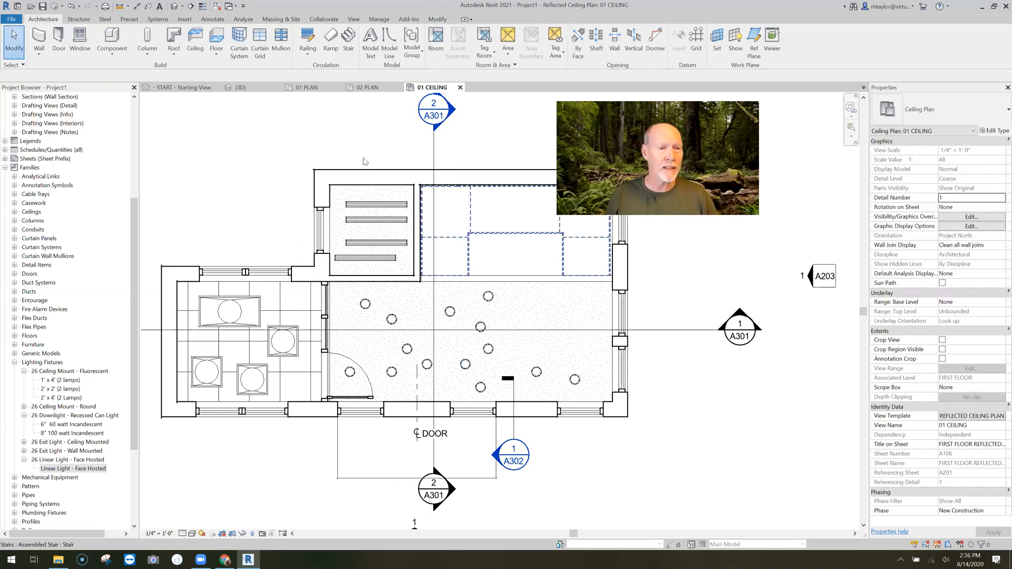
# Step: Create a perspective camera view on 01 PLAN from beside the stair at the east wall, looking across the lobby toward the conference room
pyautogui.click(323, 87)
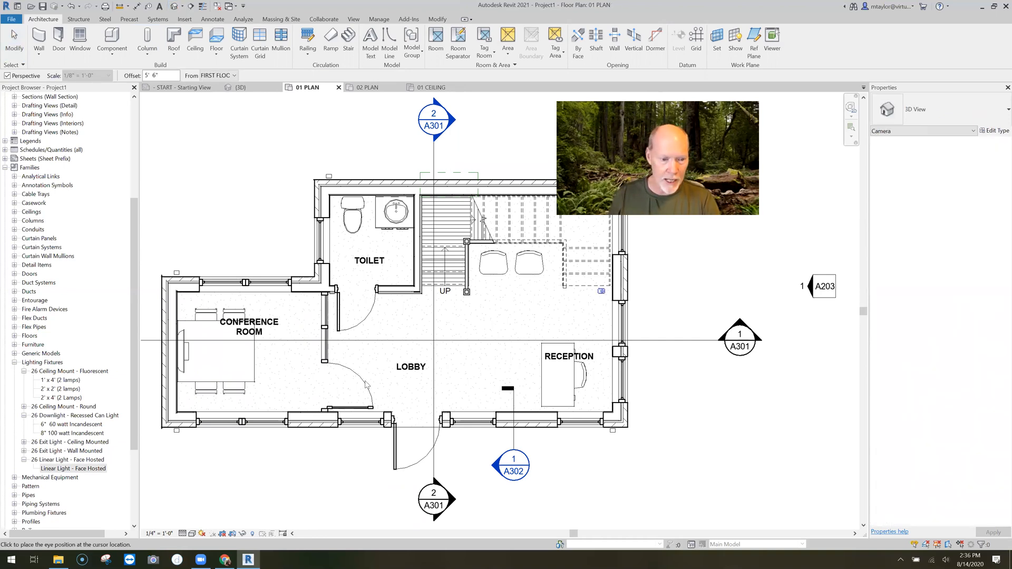
pyautogui.scroll(-4, 305, 396)
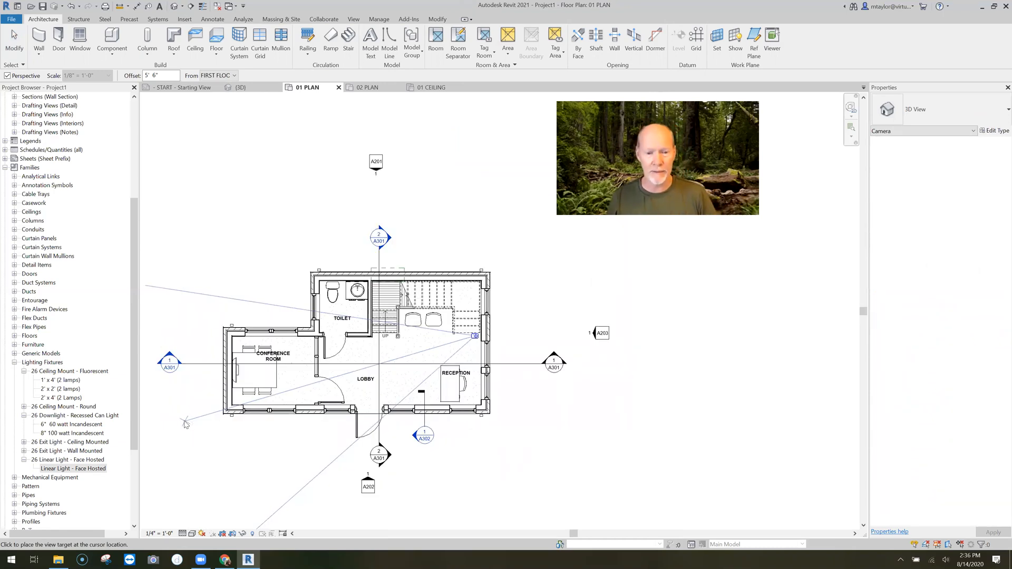
pyautogui.click(316, 389)
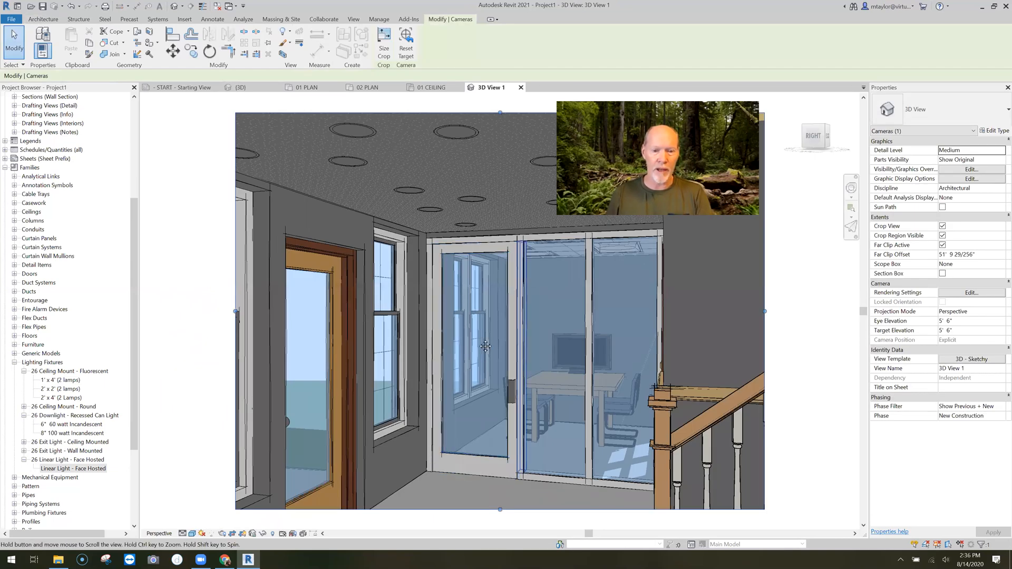
pyautogui.moveTo(485, 346); pyautogui.dragTo(438, 323, button='middle')
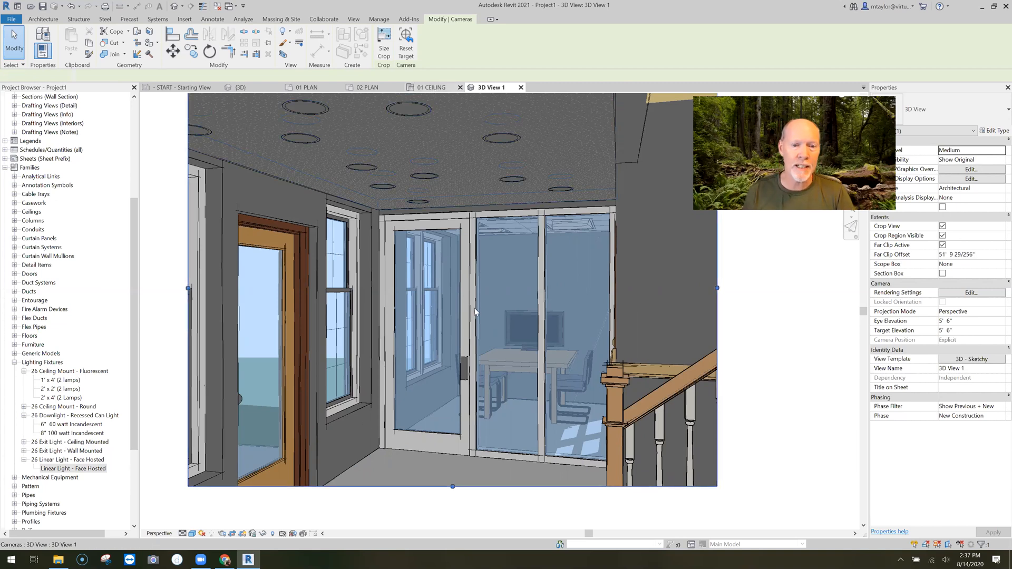
# Step: In the 01 CEILING plan, open the Artificial Lights settings from the uppermost toilet room linear light and review the ungrouped fixtures
pyautogui.hotkey('ctrl', 'Tab')
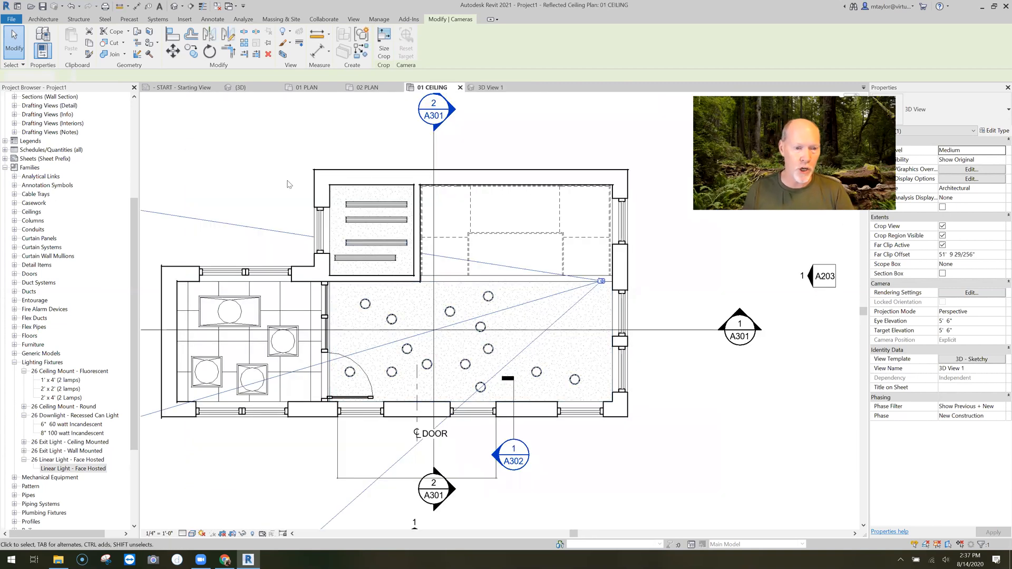
pyautogui.click(387, 207)
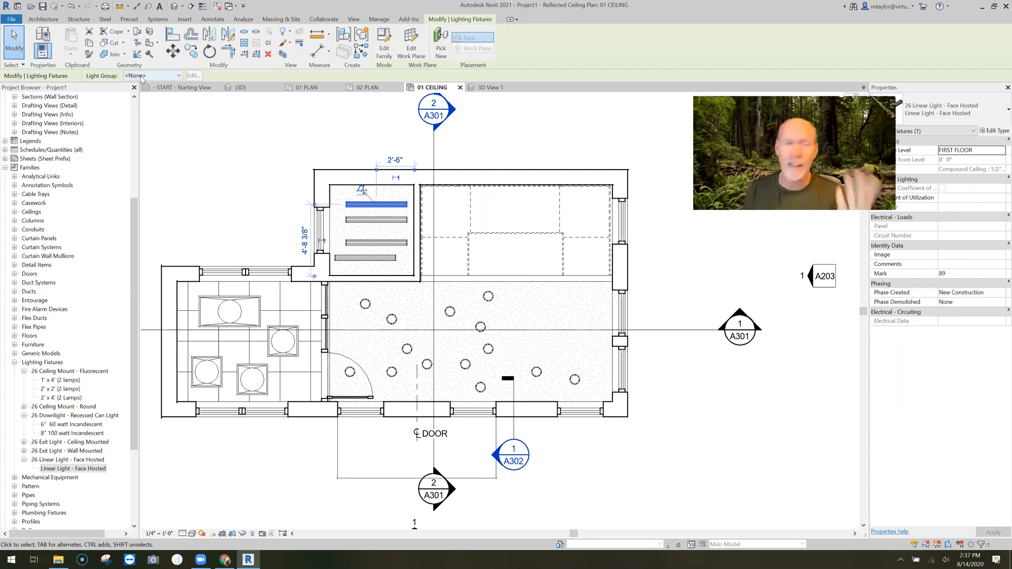
pyautogui.click(179, 77)
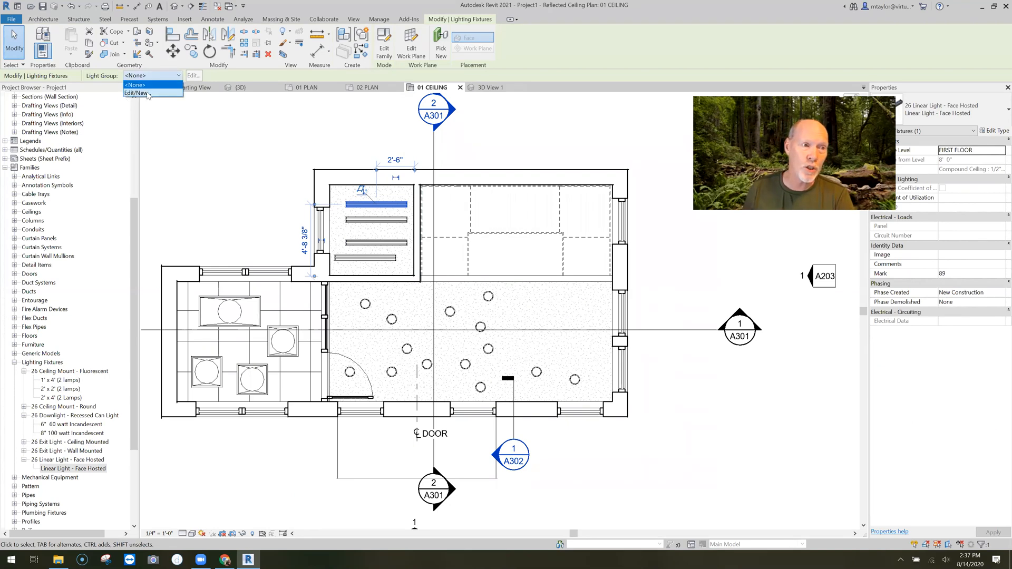
pyautogui.press('Return')
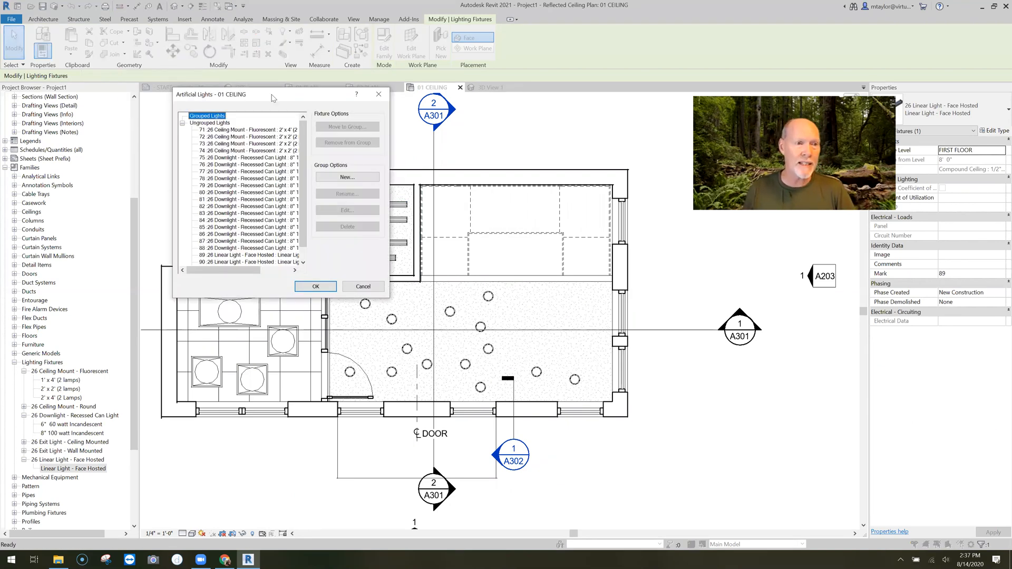
pyautogui.moveTo(274, 98); pyautogui.dragTo(291, 113)
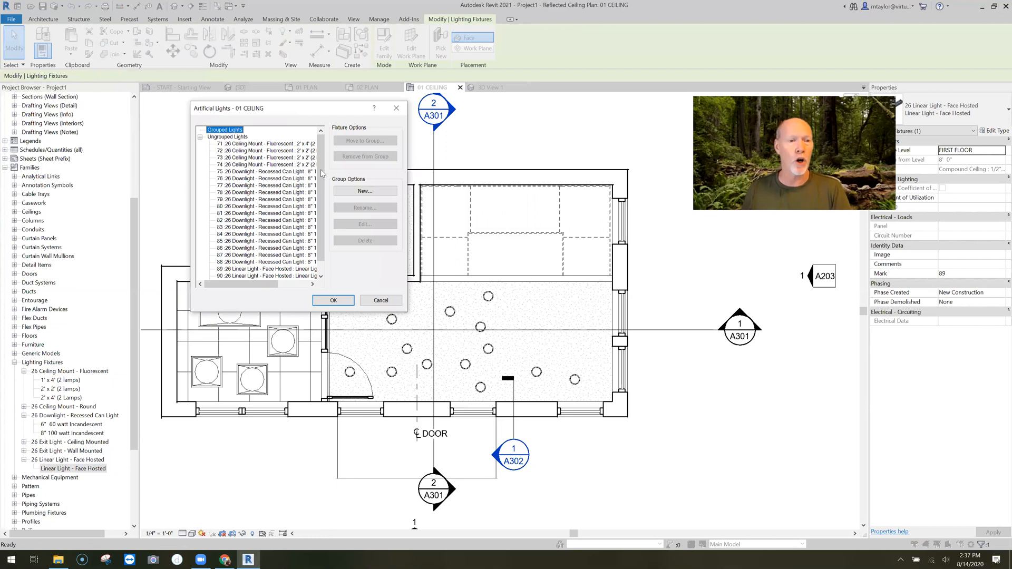
pyautogui.scroll(-1, 325, 152)
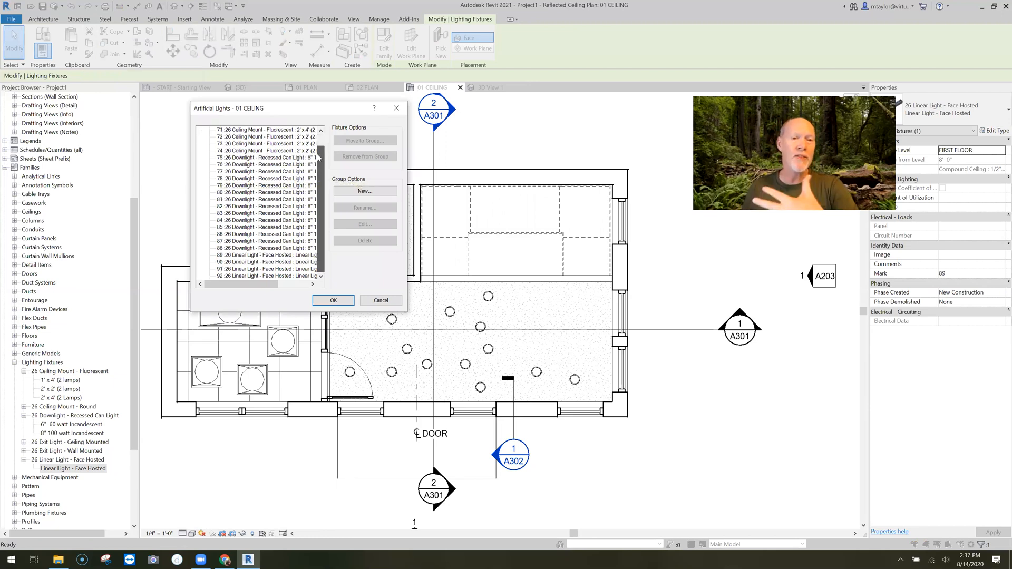
pyautogui.scroll(1, 326, 134)
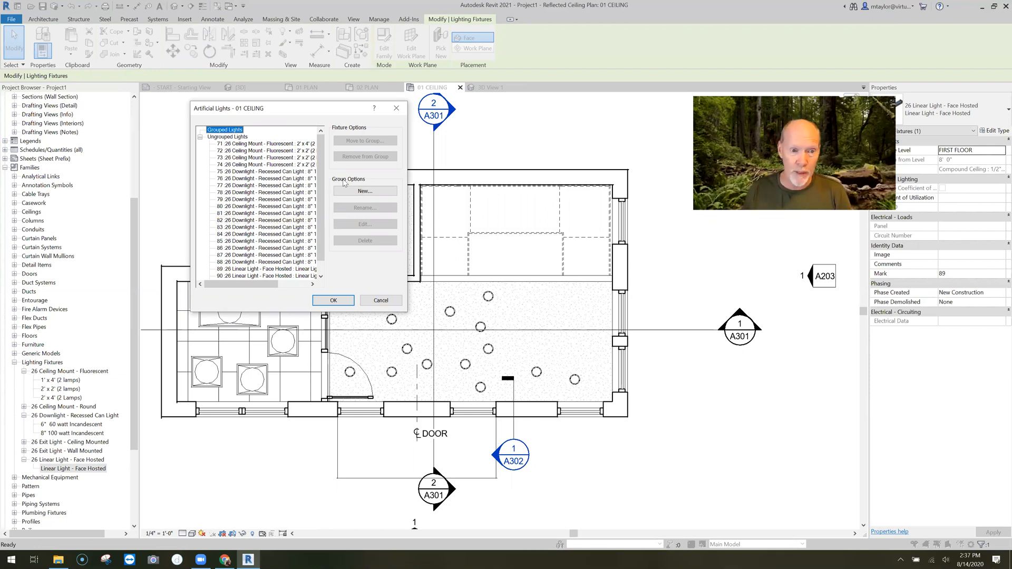
# Step: Create three light groups named BATHROOM, LOBBY and CONF ROOM and accept the Artificial Lights settings
pyautogui.click(368, 193)
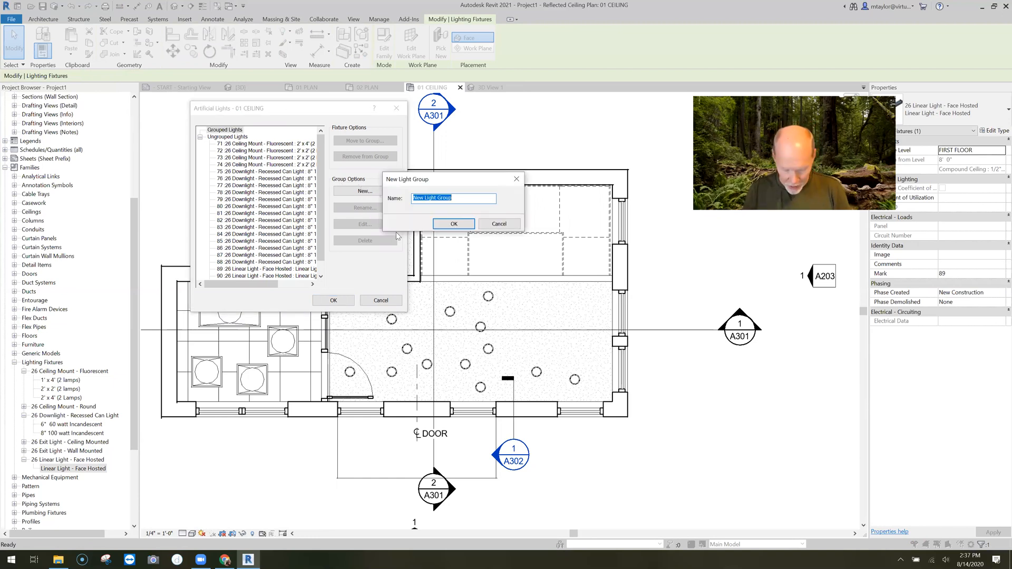
pyautogui.write('BATHROOM')
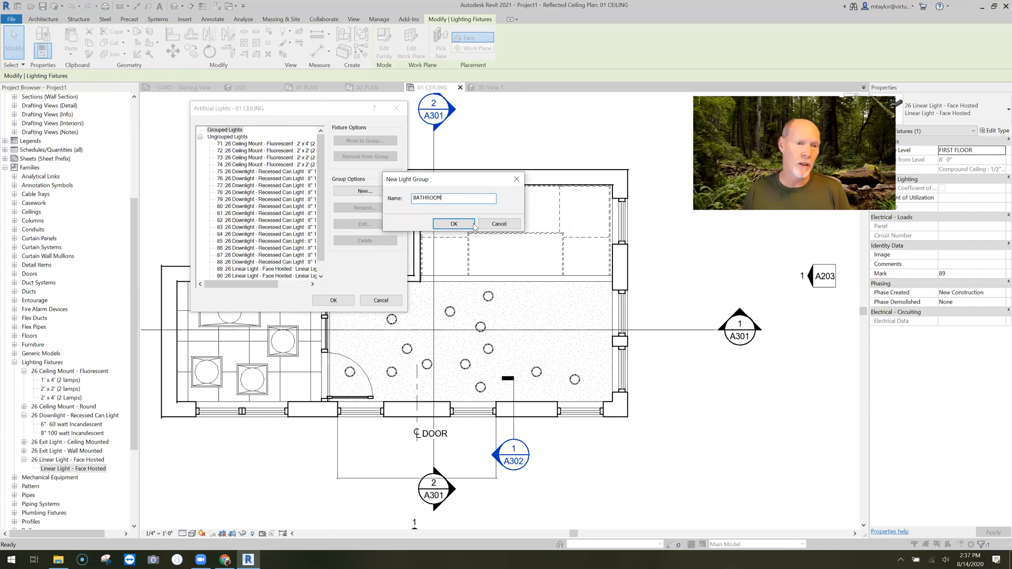
pyautogui.click(471, 225)
pyautogui.click(391, 192)
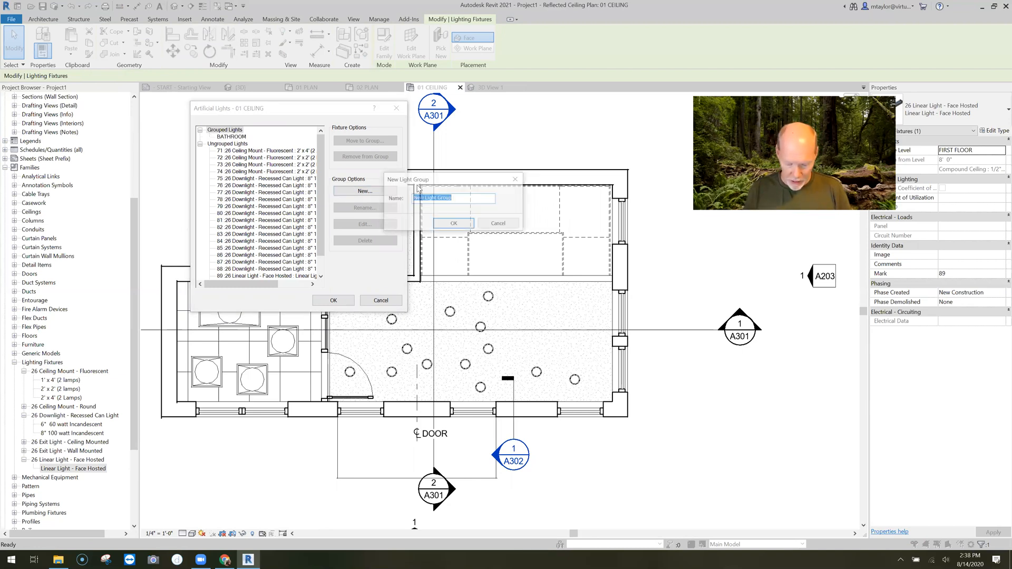
pyautogui.write('LOBBY')
pyautogui.click(453, 226)
pyautogui.click(358, 192)
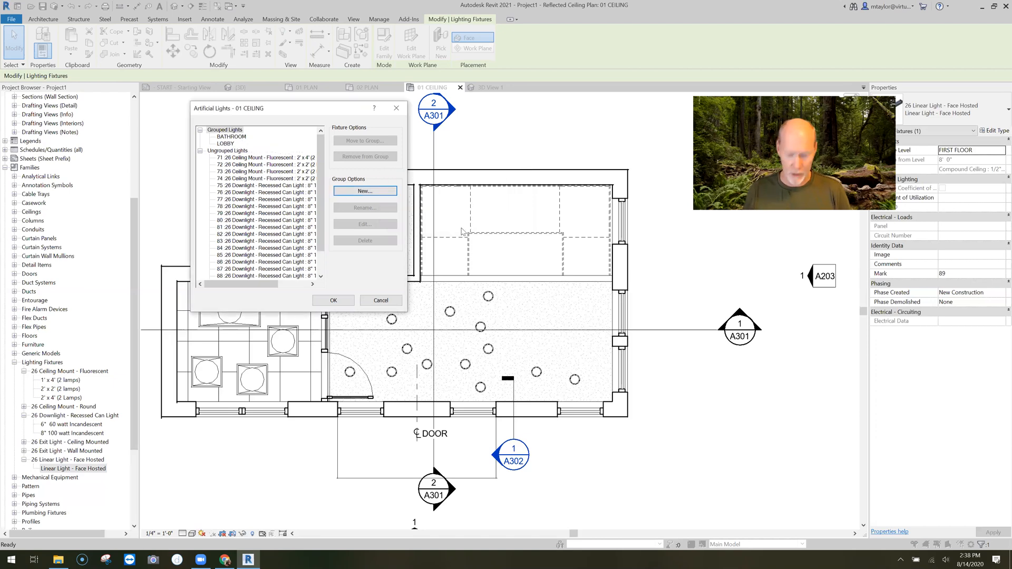
pyautogui.write('CONF ROOM')
pyautogui.click(466, 223)
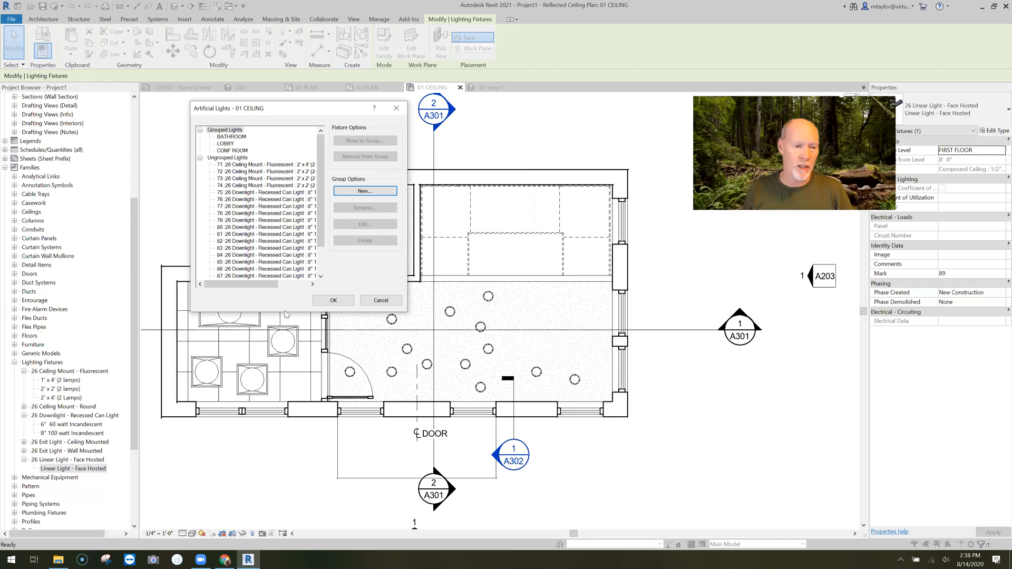
pyautogui.click(349, 301)
# Step: Assign the four linear lights in the toilet room to the BATHROOM light group
pyautogui.click(336, 247)
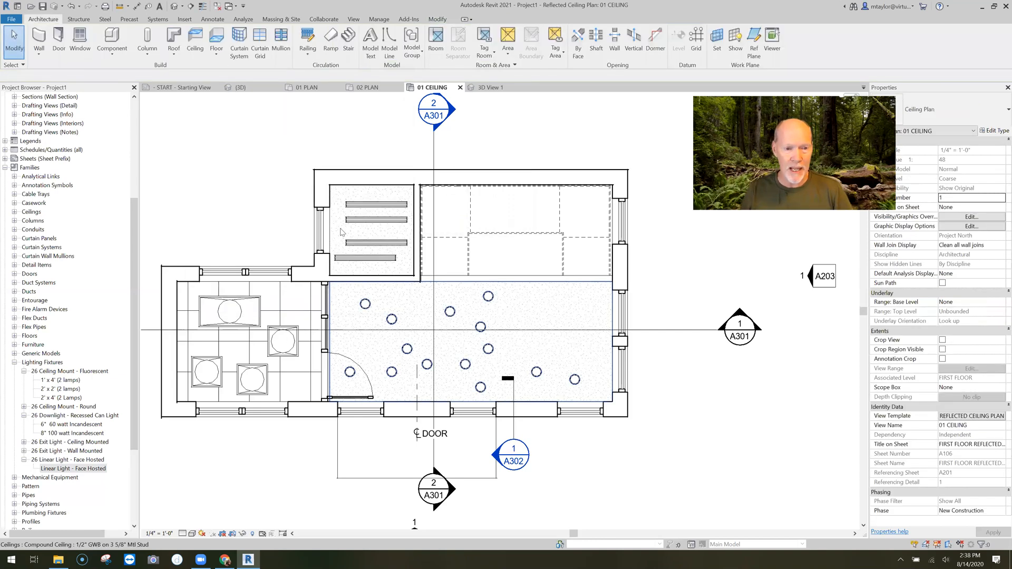
pyautogui.click(364, 204)
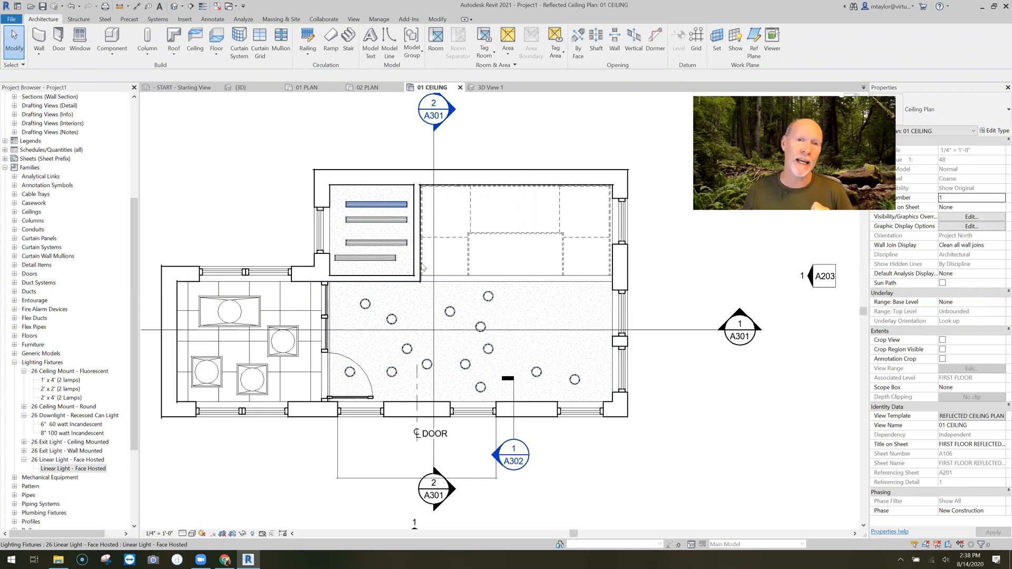
pyautogui.keyDown('ctrl'); pyautogui.click(392, 219); pyautogui.keyUp('ctrl')
pyautogui.keyDown('ctrl'); pyautogui.click(393, 244); pyautogui.keyUp('ctrl')
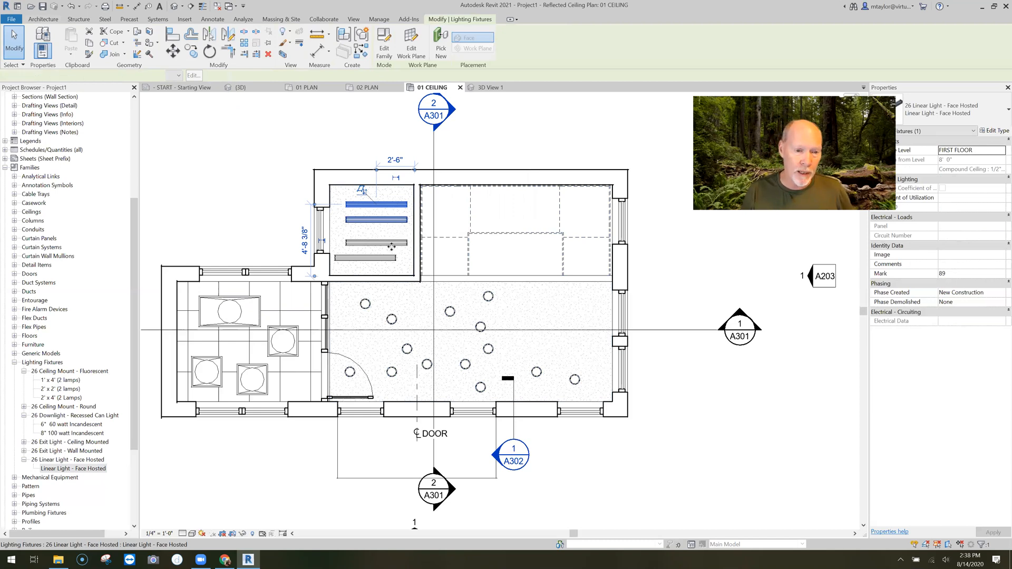
pyautogui.keyDown('ctrl'); pyautogui.click(390, 258); pyautogui.keyUp('ctrl')
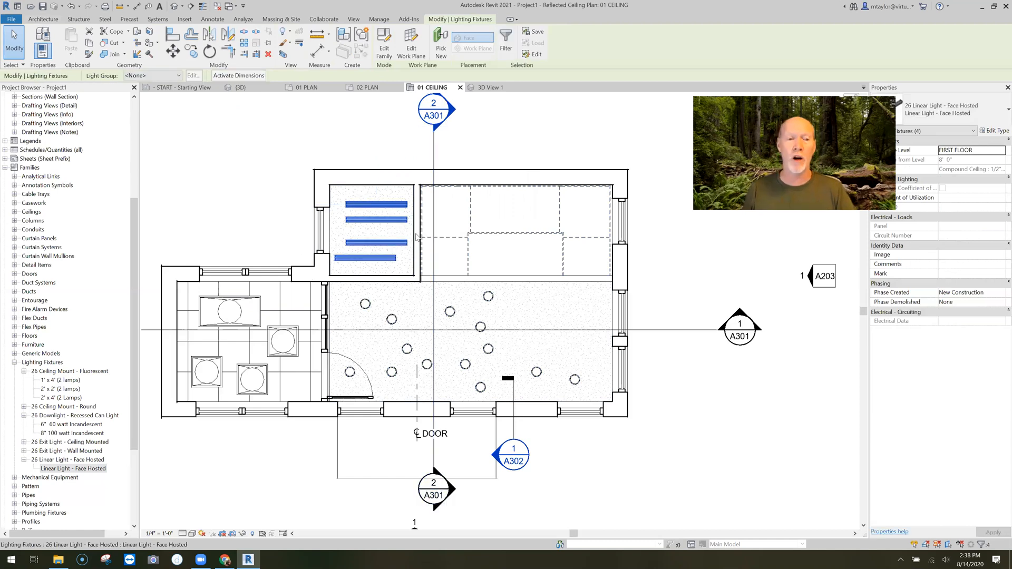
pyautogui.click(177, 77)
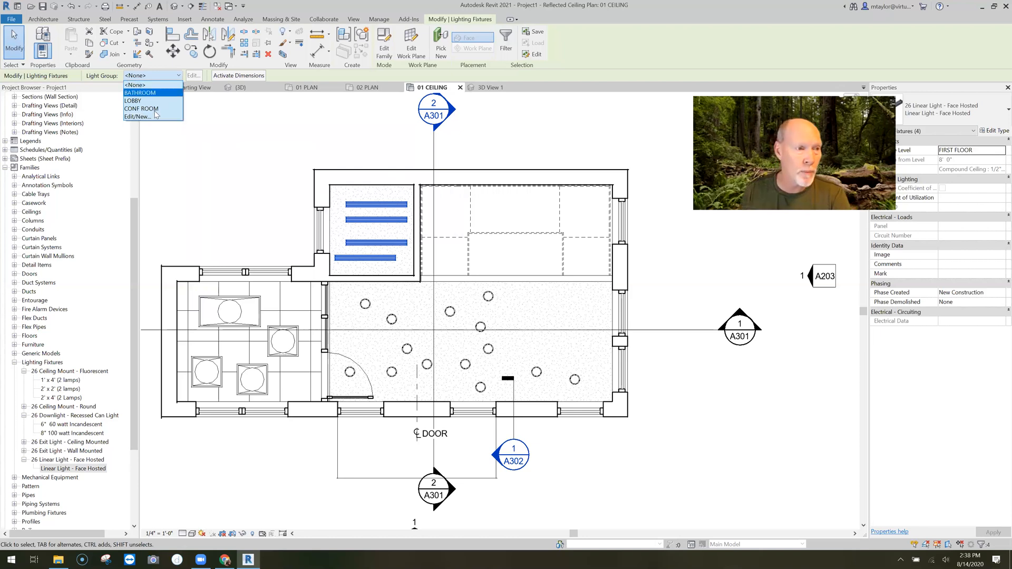
pyautogui.click(158, 94)
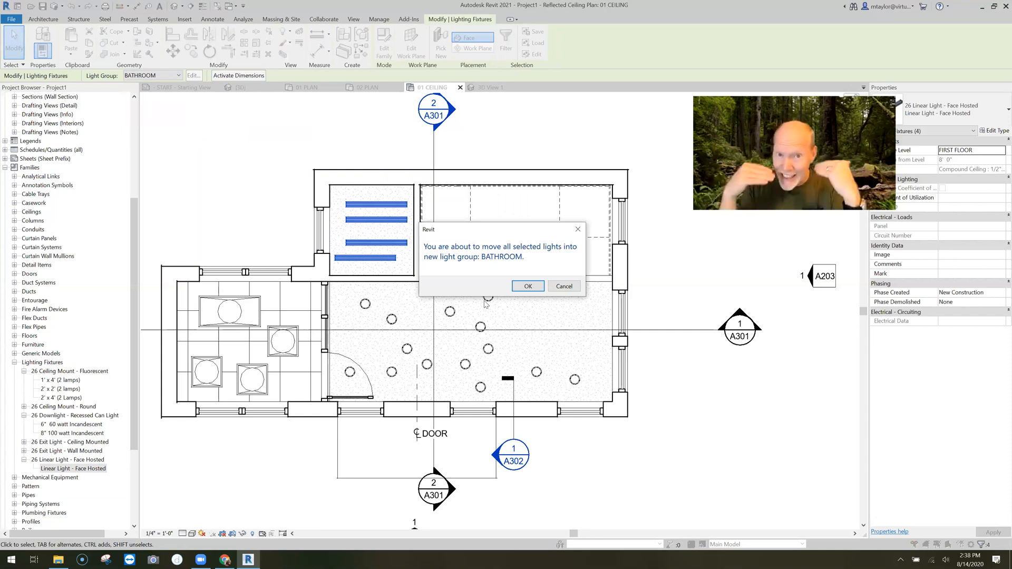
pyautogui.click(528, 286)
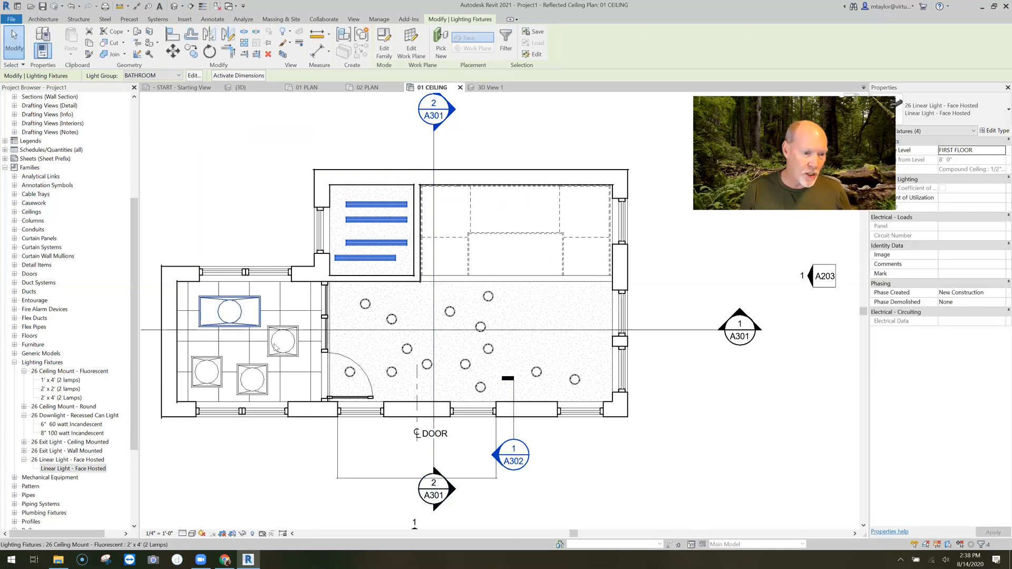
# Step: Assign the four fluorescent ceiling fixtures in the conference room to the CONF ROOM light group
pyautogui.click(237, 316)
pyautogui.keyDown('ctrl'); pyautogui.click(283, 340); pyautogui.keyUp('ctrl')
pyautogui.keyDown('ctrl'); pyautogui.click(247, 373); pyautogui.keyUp('ctrl')
pyautogui.keyDown('ctrl'); pyautogui.click(206, 372); pyautogui.keyUp('ctrl')
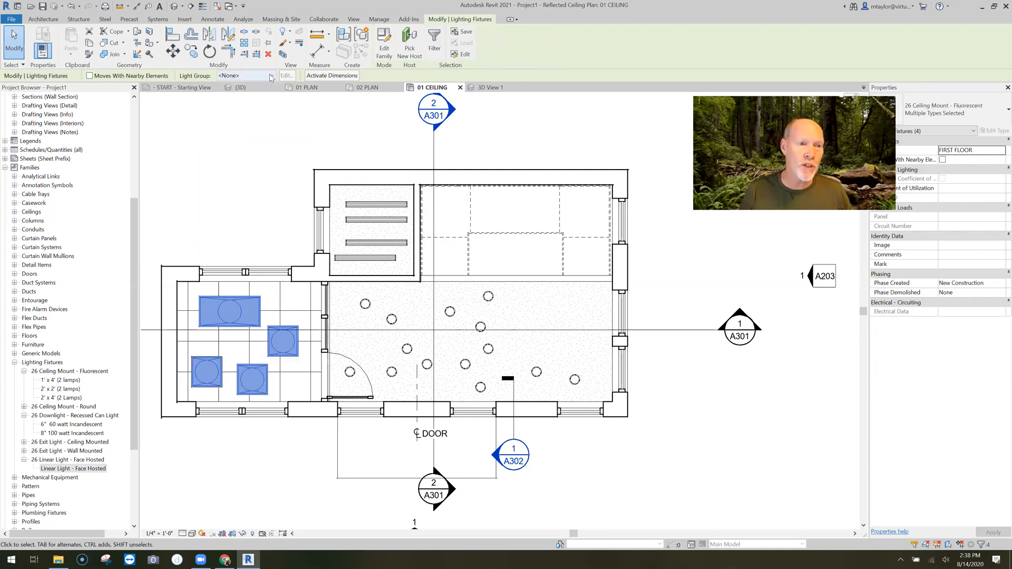
pyautogui.click(271, 78)
pyautogui.click(242, 109)
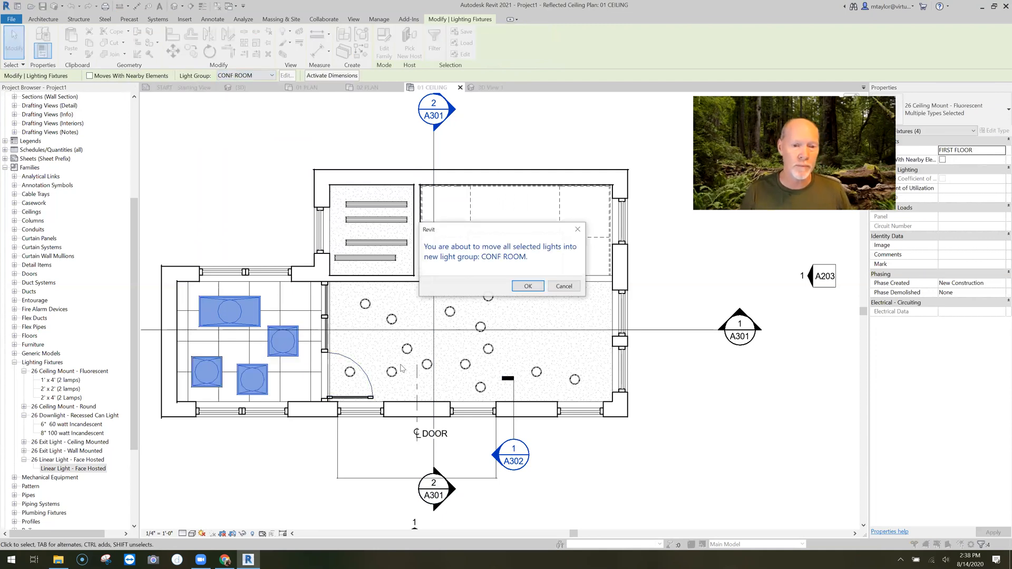
pyautogui.click(529, 286)
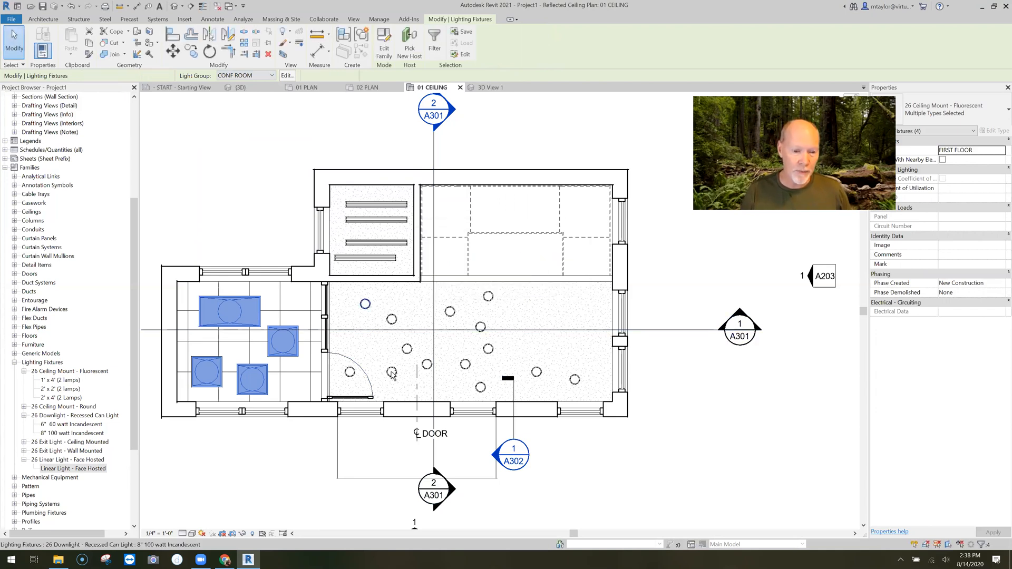
# Step: Assign ten of the recessed can downlights to the LOBBY light group, leaving the curtain wall door out of the selection
pyautogui.keyDown('ctrl'); pyautogui.click(348, 373); pyautogui.keyUp('ctrl')
pyautogui.keyDown('ctrl'); pyautogui.click(426, 364); pyautogui.keyUp('ctrl')
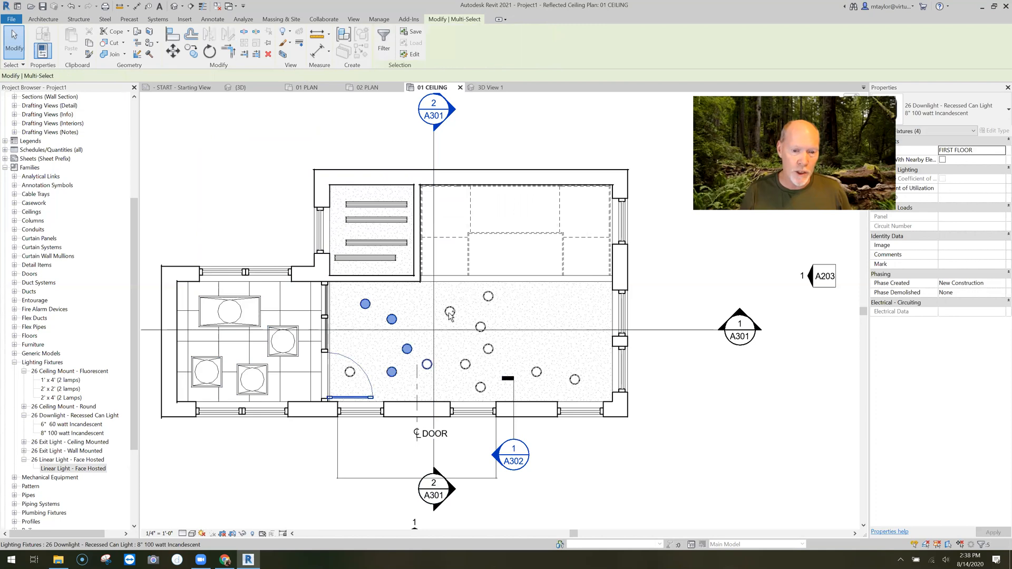
pyautogui.keyDown('ctrl'); pyautogui.click(449, 311); pyautogui.keyUp('ctrl')
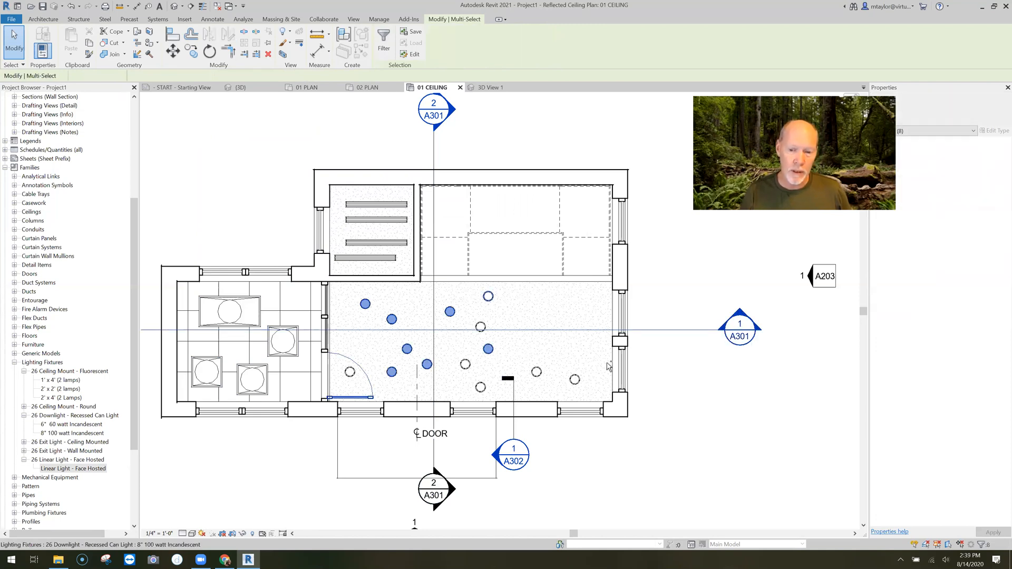
pyautogui.keyDown('shift'); pyautogui.click(669, 324); pyautogui.keyUp('shift')
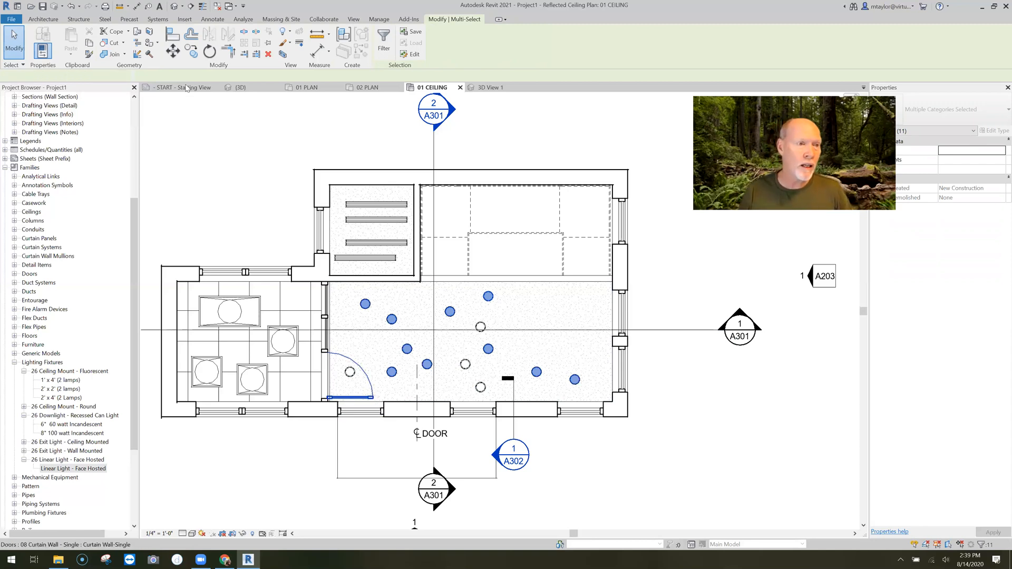
pyautogui.click(452, 356)
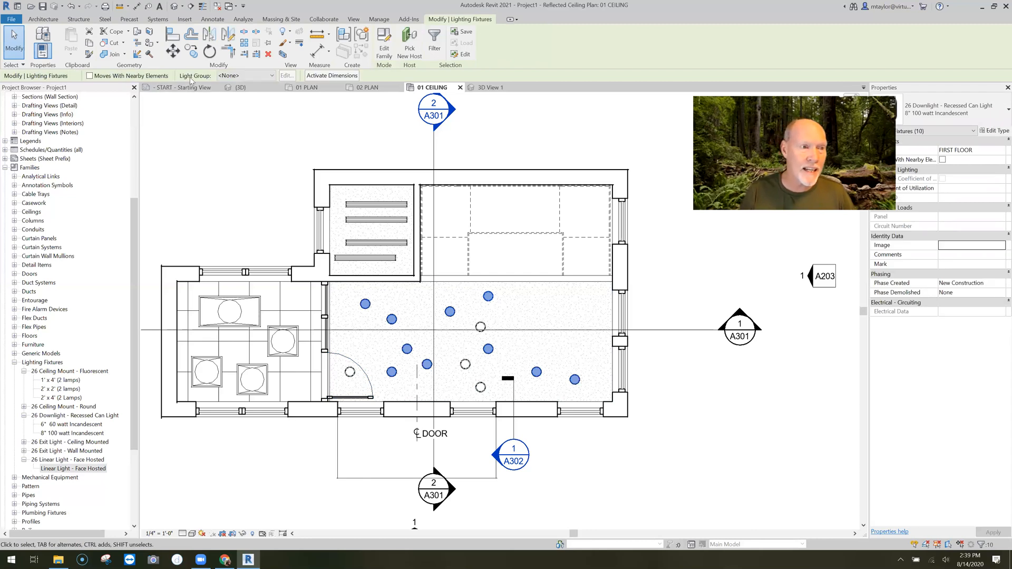
pyautogui.click(273, 75)
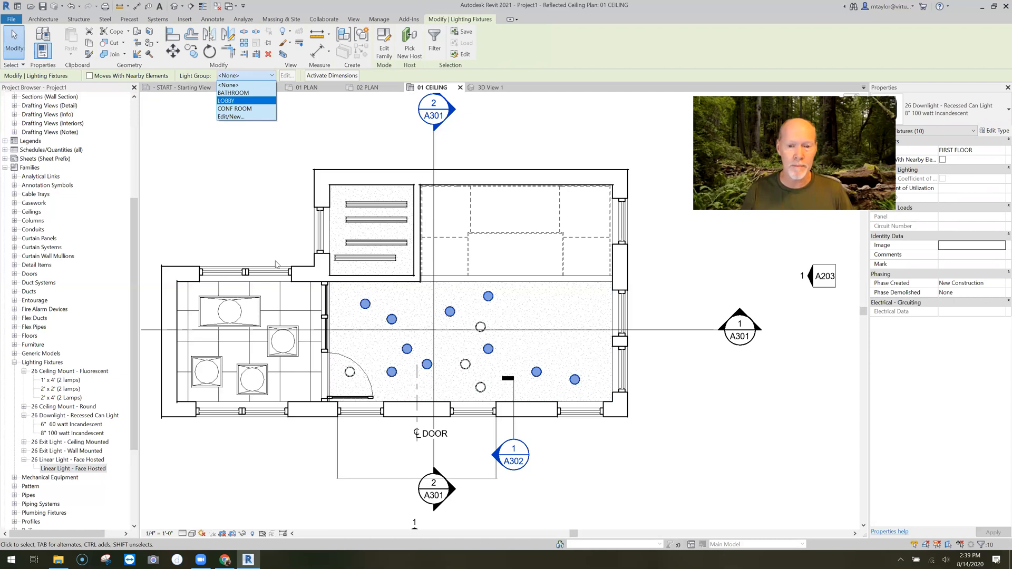
pyautogui.press('Return')
pyautogui.press('Return')
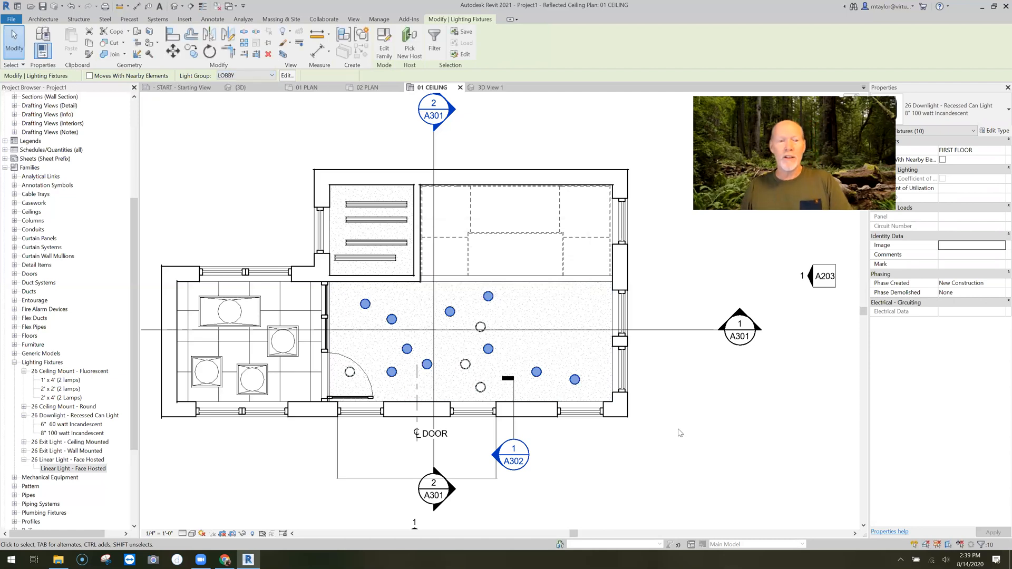
pyautogui.press('Escape')
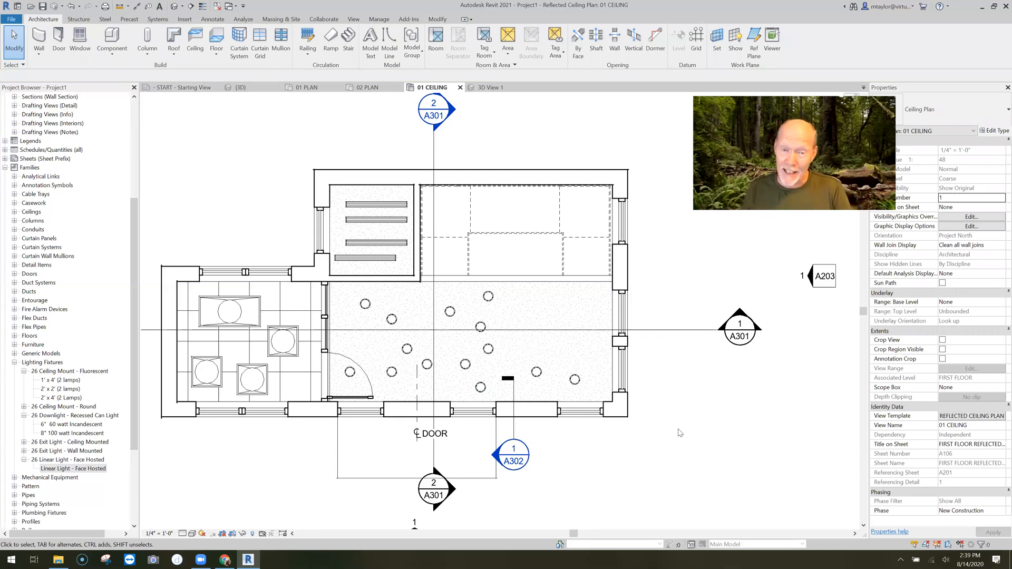
# Step: Check the light group assignment of two recessed downlights in the upper part of the lobby ceiling
pyautogui.click(488, 297)
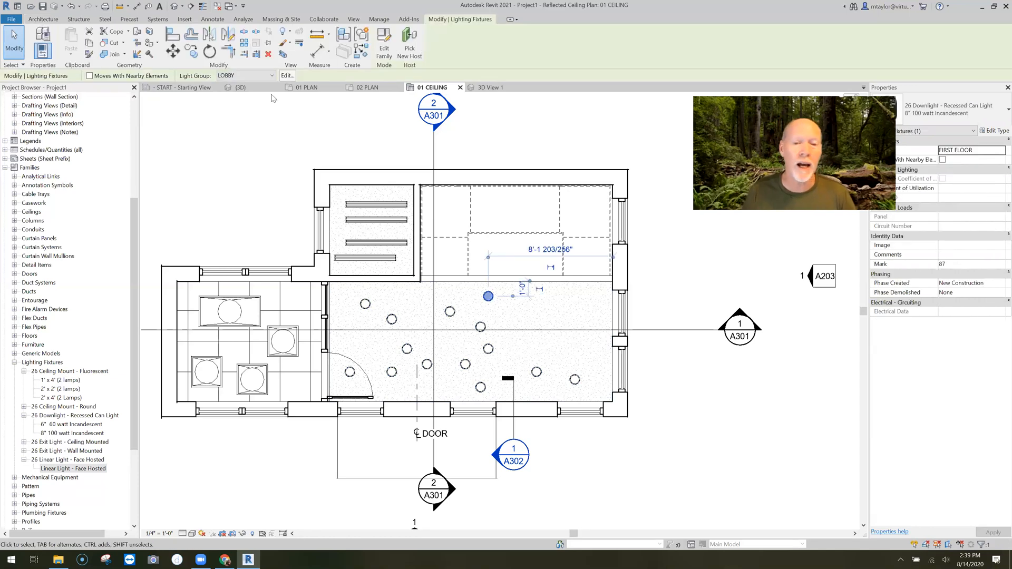
pyautogui.click(451, 312)
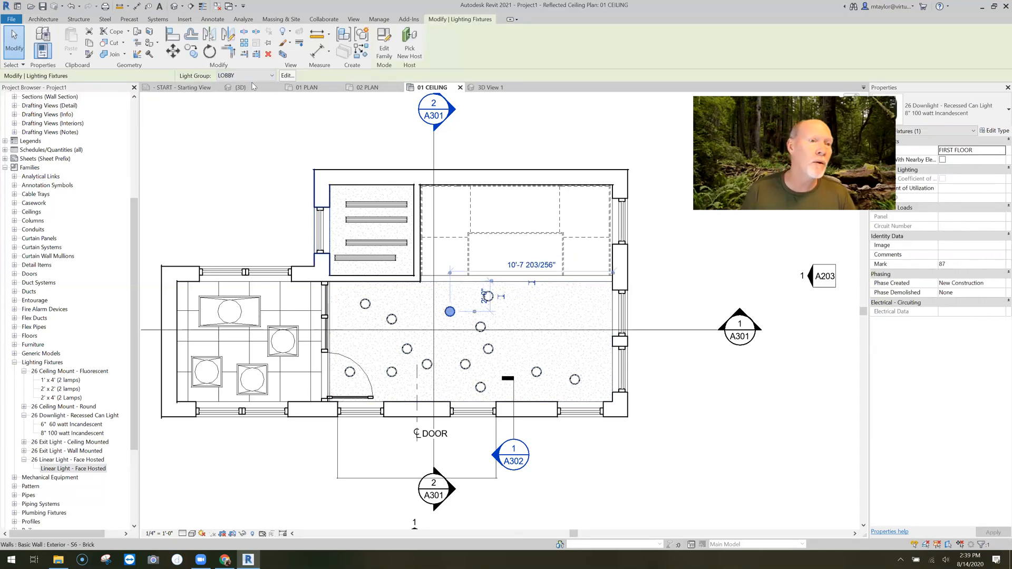
pyautogui.click(694, 401)
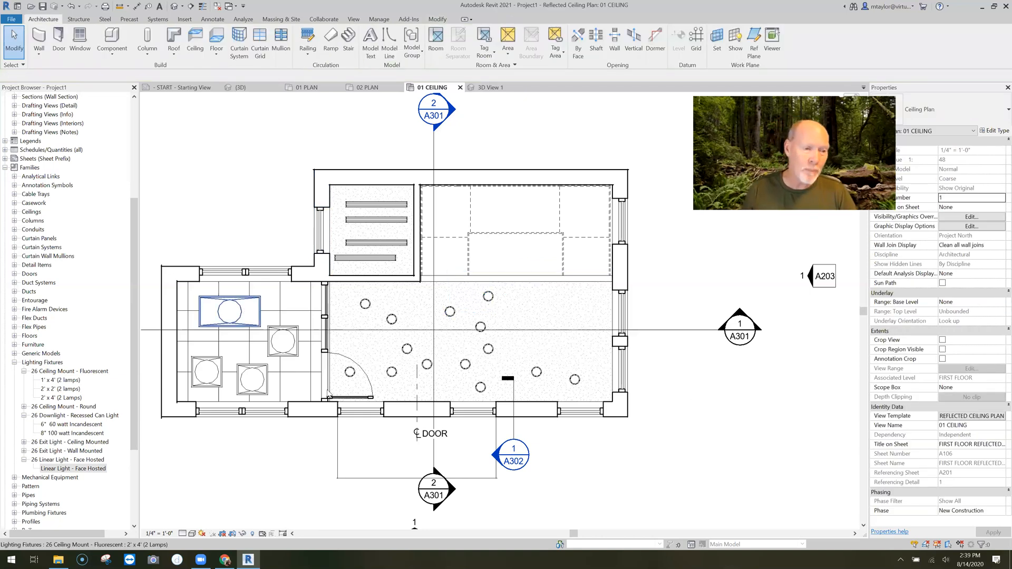
# Step: Open the CONF ROOM light group for editing from the 2' x 4' fluorescent fixture to view its member lights
pyautogui.click(230, 298)
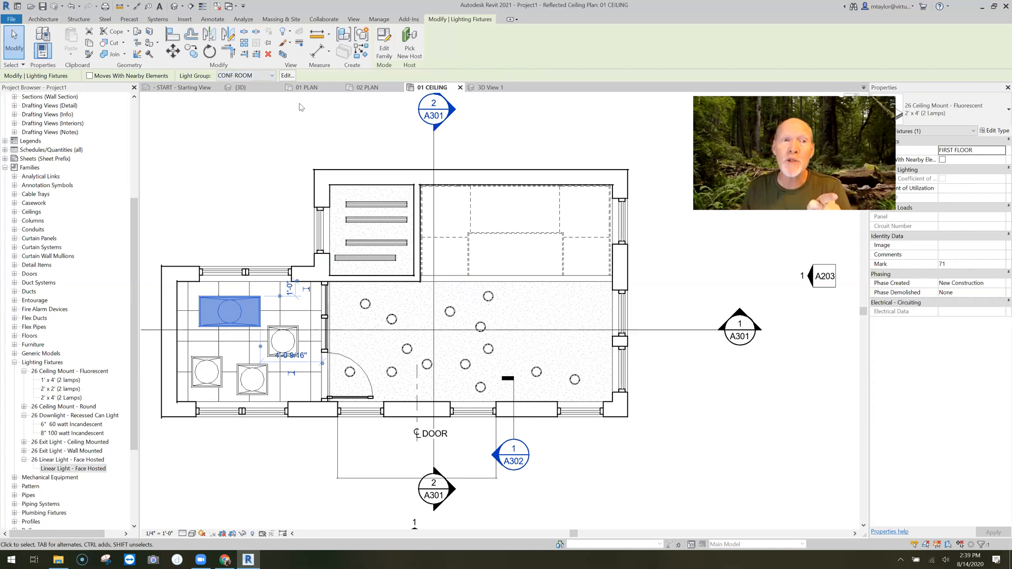
pyautogui.click(290, 78)
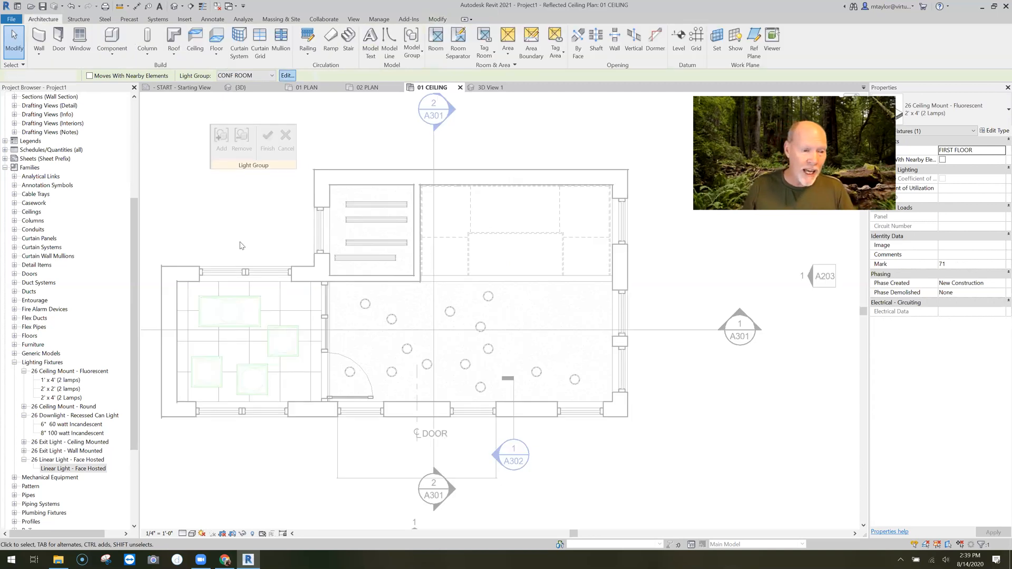
pyautogui.scroll(2, 262, 463)
pyautogui.moveTo(261, 464); pyautogui.dragTo(310, 461, button='middle')
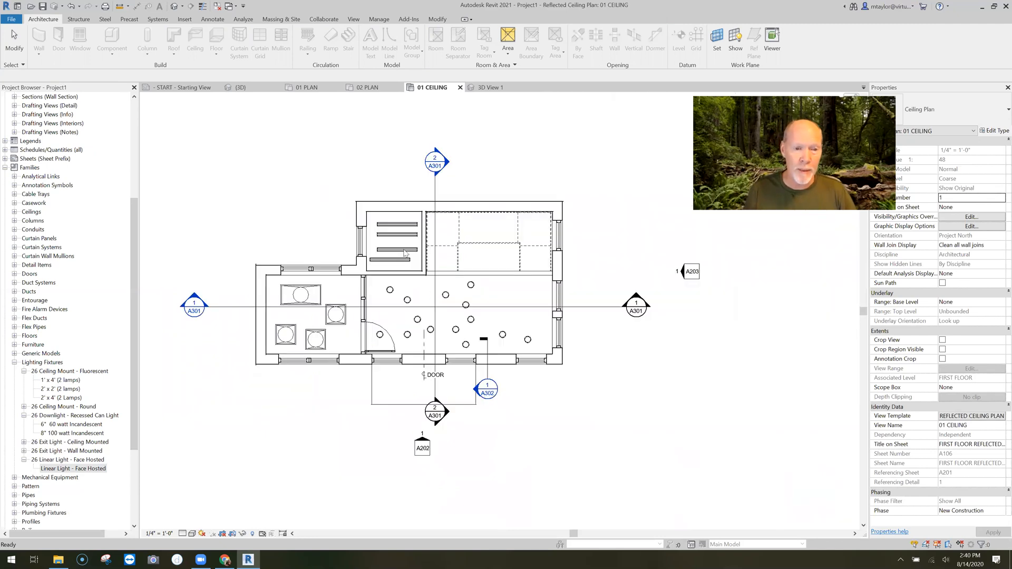
# Step: Open the BATHROOM light group for editing from a linear light to view its member lights, and close it without changes
pyautogui.click(403, 249)
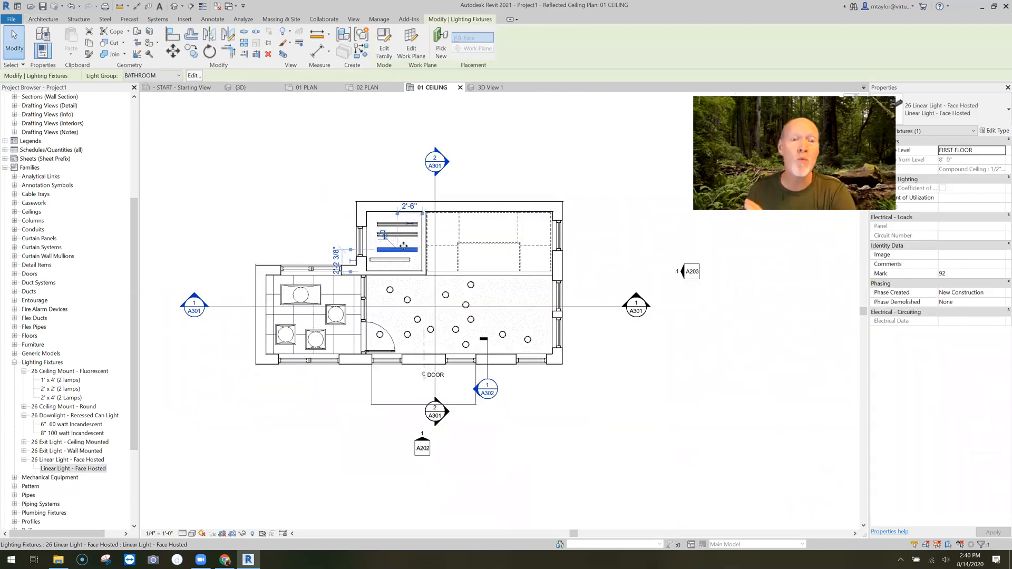
pyautogui.scroll(3, 403, 246)
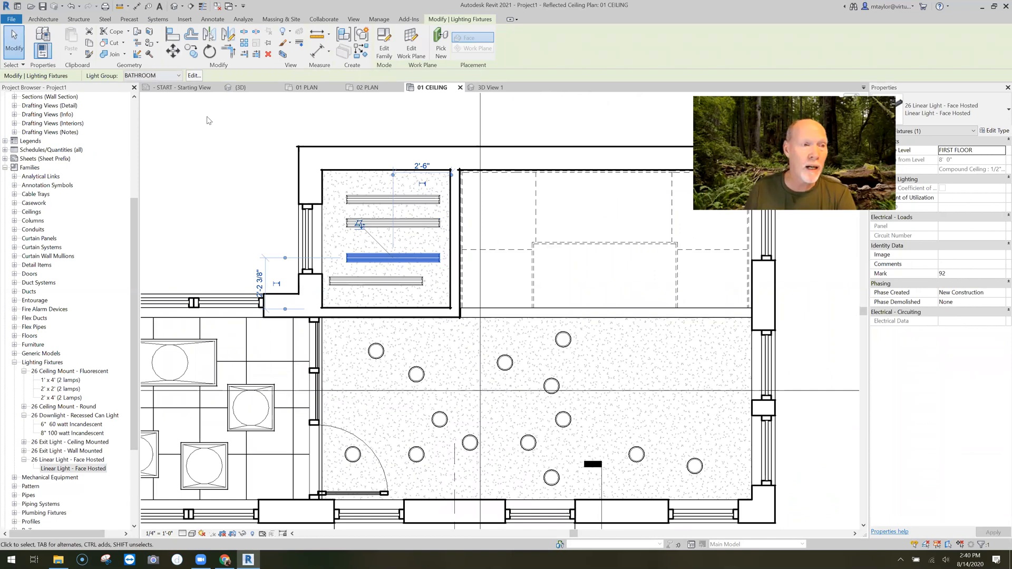
pyautogui.click(194, 76)
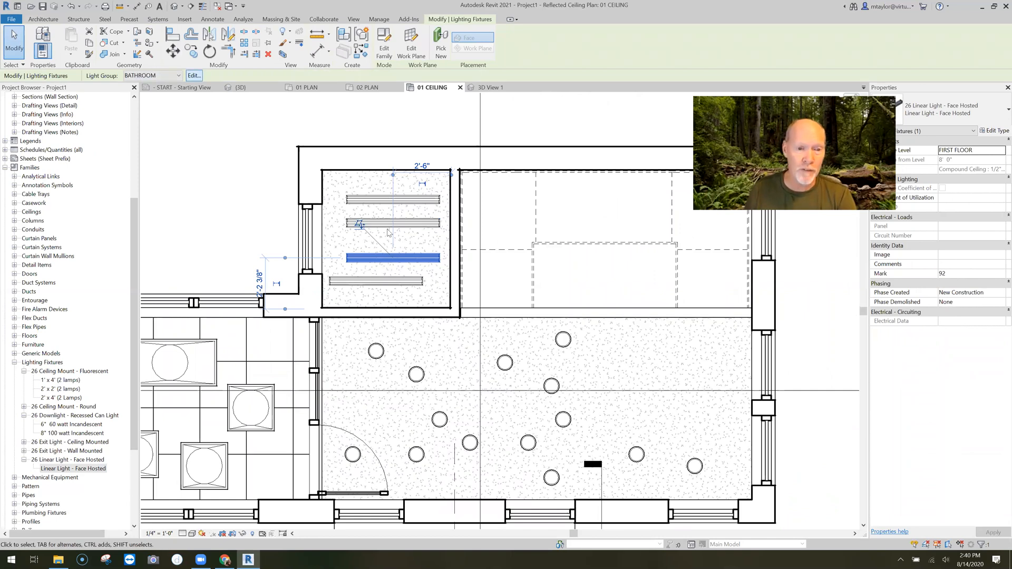
pyautogui.scroll(2, 408, 277)
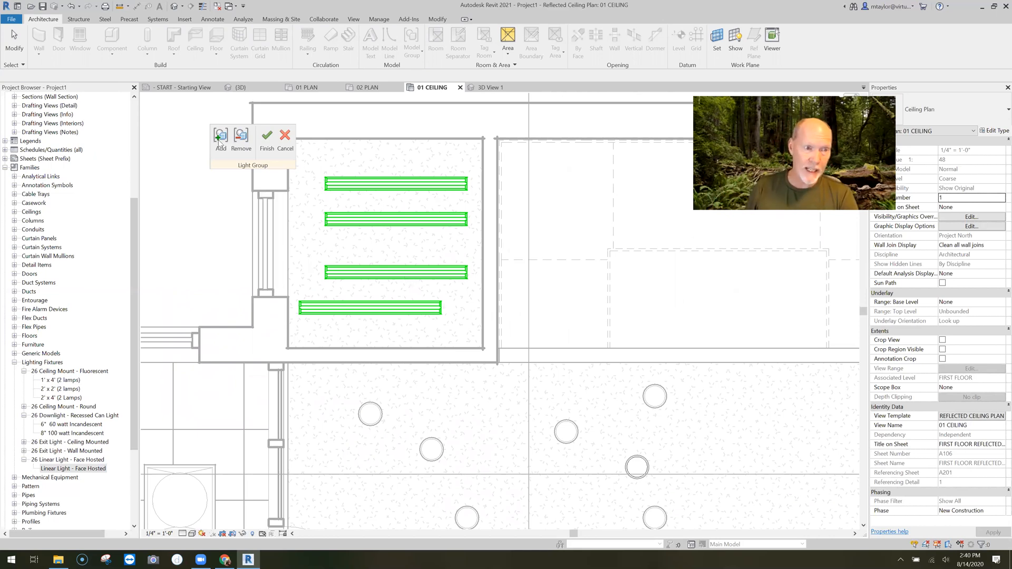
pyautogui.click(291, 146)
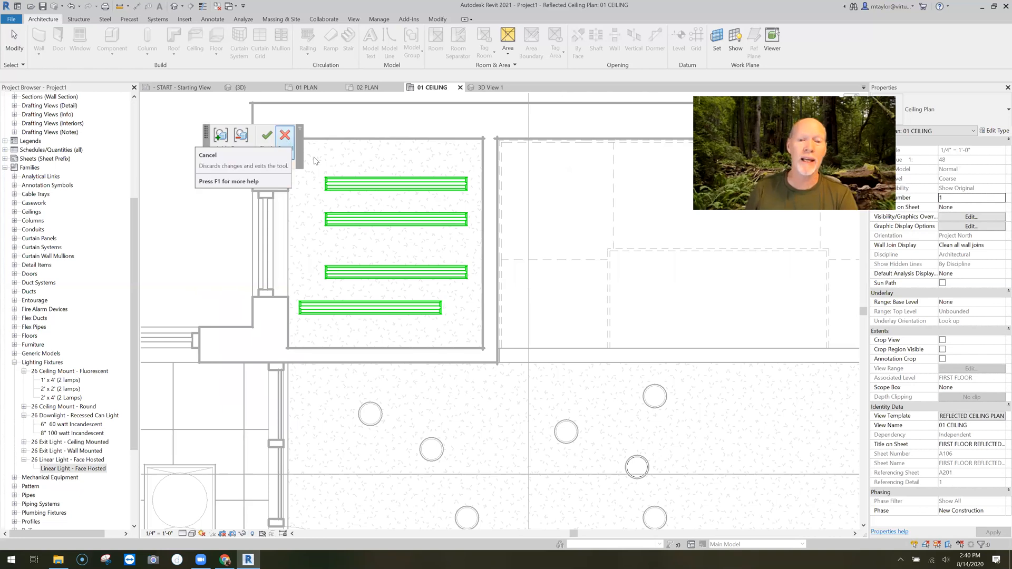
# Step: Open the LOBBY light group for editing from one of the recessed can downlights
pyautogui.moveTo(519, 281); pyautogui.dragTo(474, 264, button='middle')
pyautogui.scroll(-2, 474, 264)
pyautogui.scroll(-2, 431, 239)
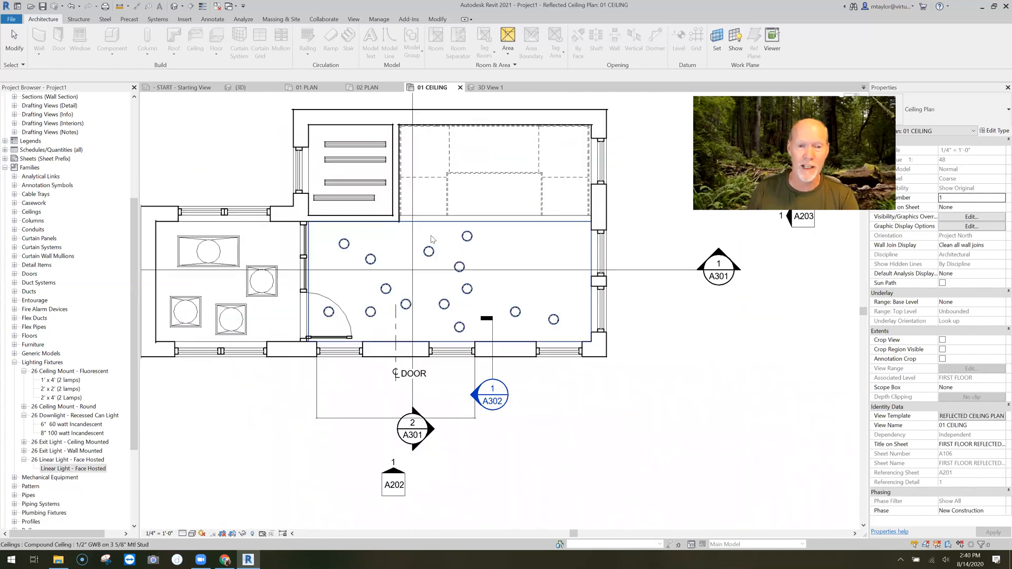
pyautogui.scroll(4, 433, 245)
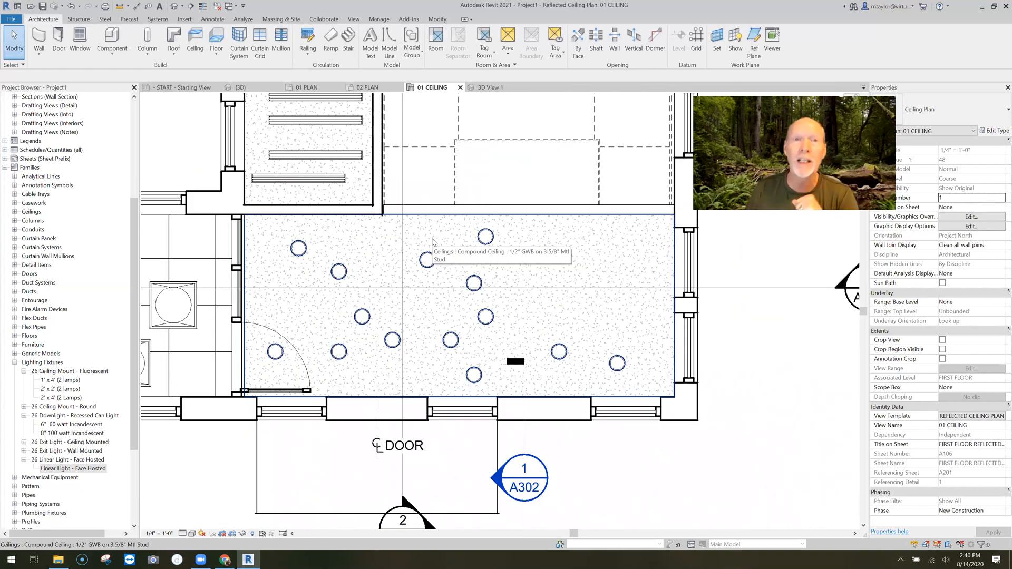
pyautogui.click(343, 271)
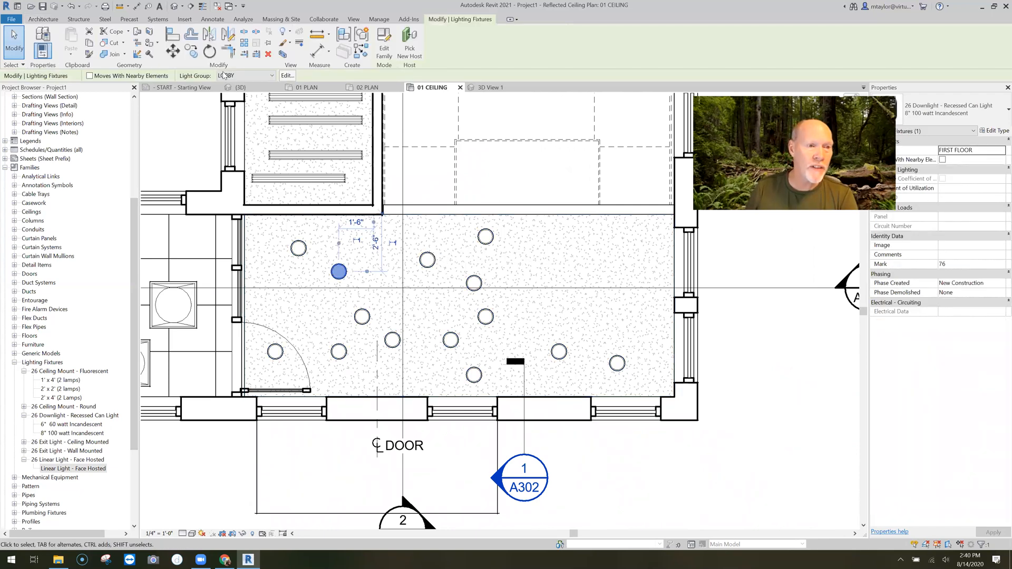
pyautogui.click(287, 75)
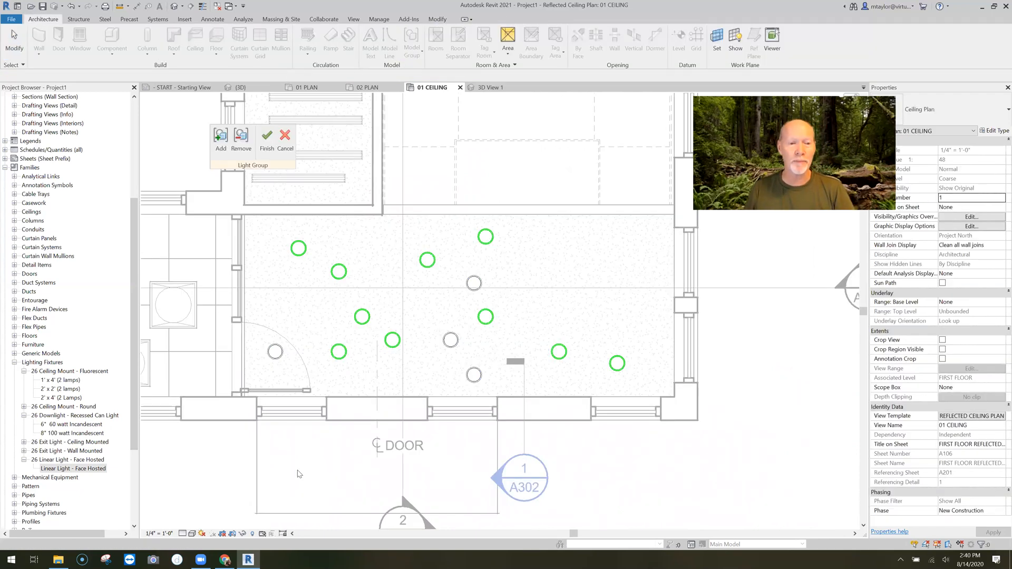
pyautogui.scroll(1, 303, 463)
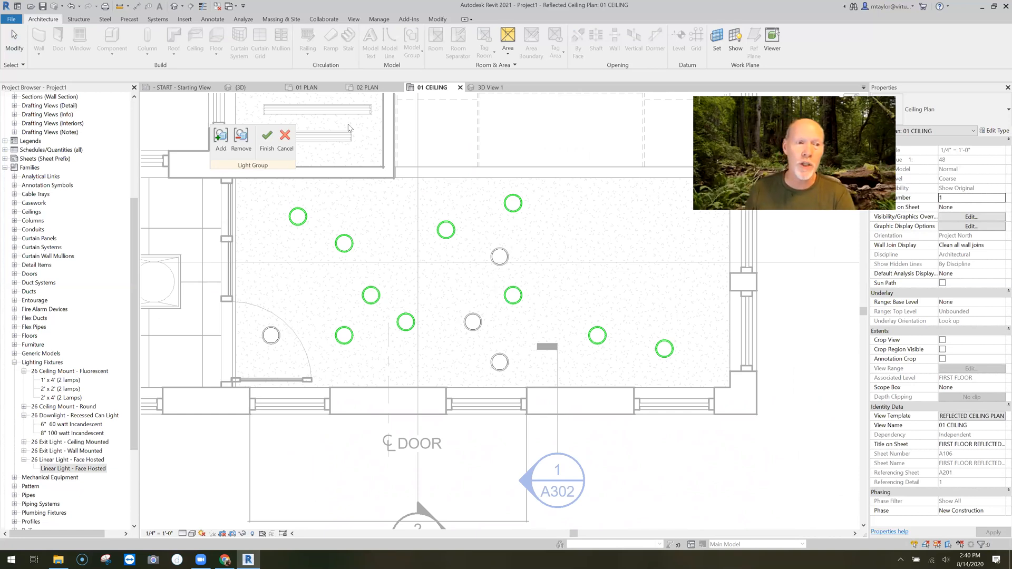
# Step: Add the four remaining recessed downlights, including the one at the door swing, to the LOBBY light group and end group editing
pyautogui.click(221, 138)
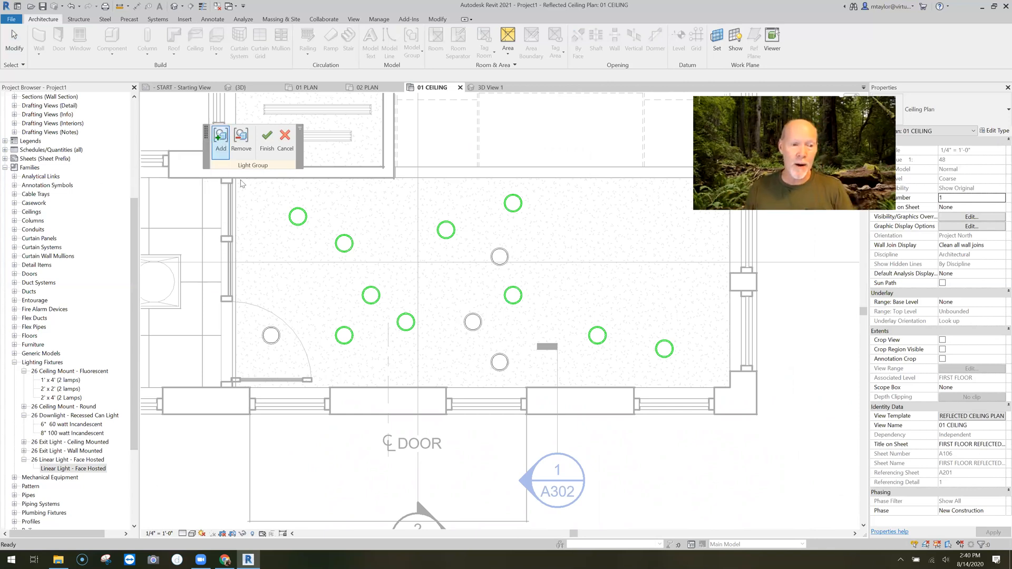
pyautogui.click(327, 302)
pyautogui.moveTo(150, 302); pyautogui.dragTo(300, 303, button='middle')
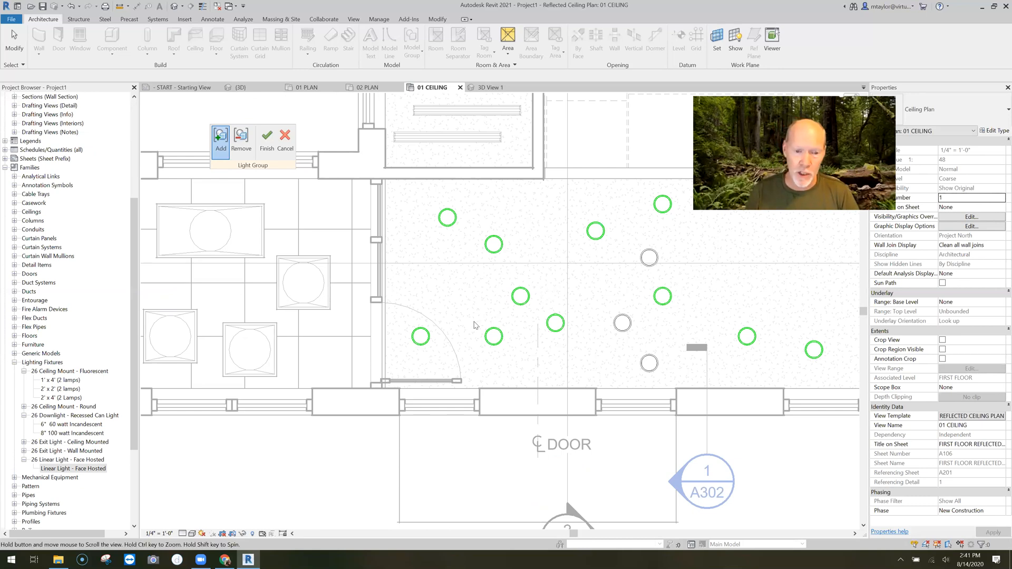
pyautogui.moveTo(476, 325); pyautogui.dragTo(298, 324, button='middle')
pyautogui.click(444, 322)
pyautogui.click(470, 362)
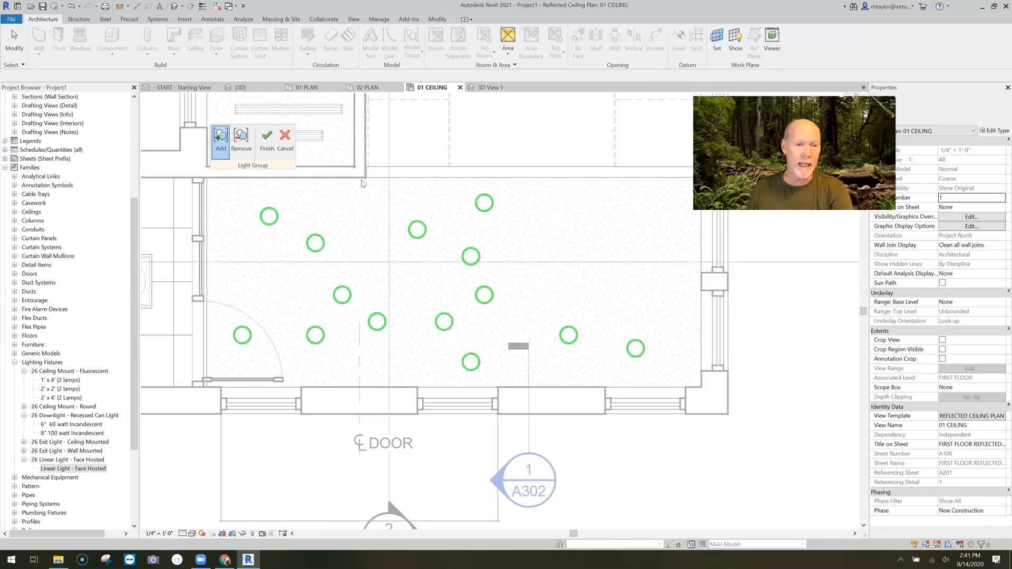
pyautogui.scroll(1, 501, 328)
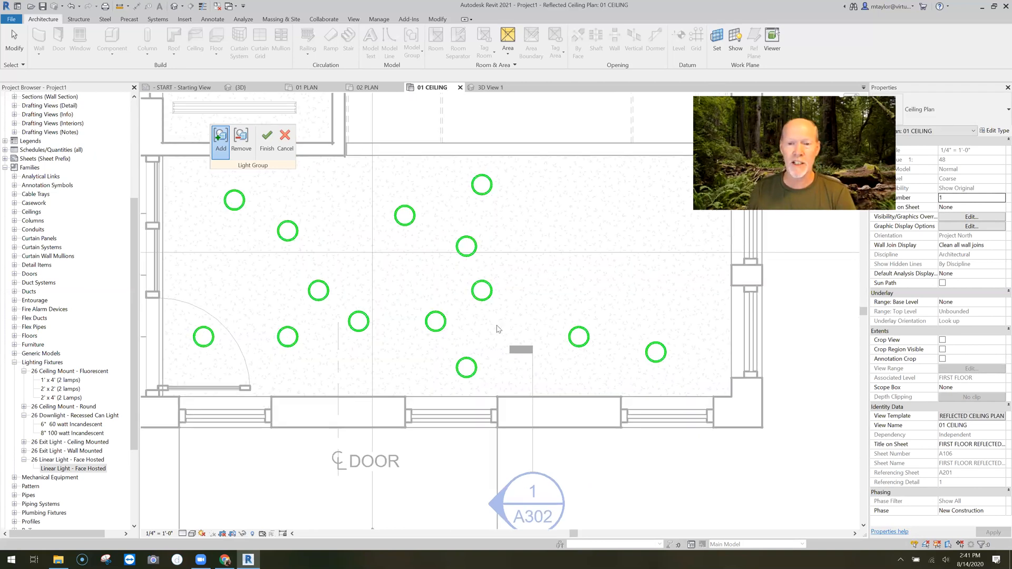
pyautogui.scroll(-2, 501, 327)
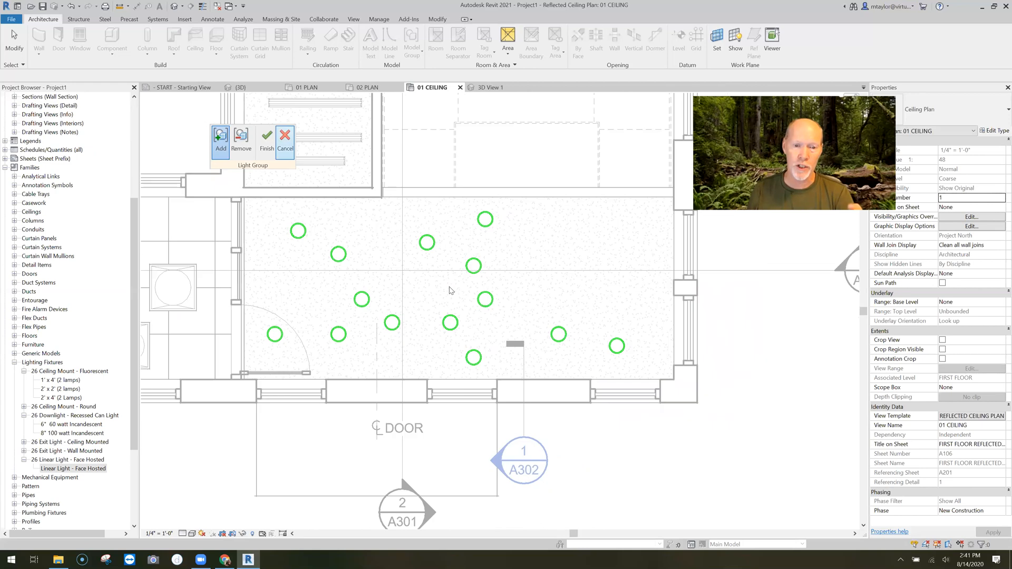
pyautogui.press('Escape')
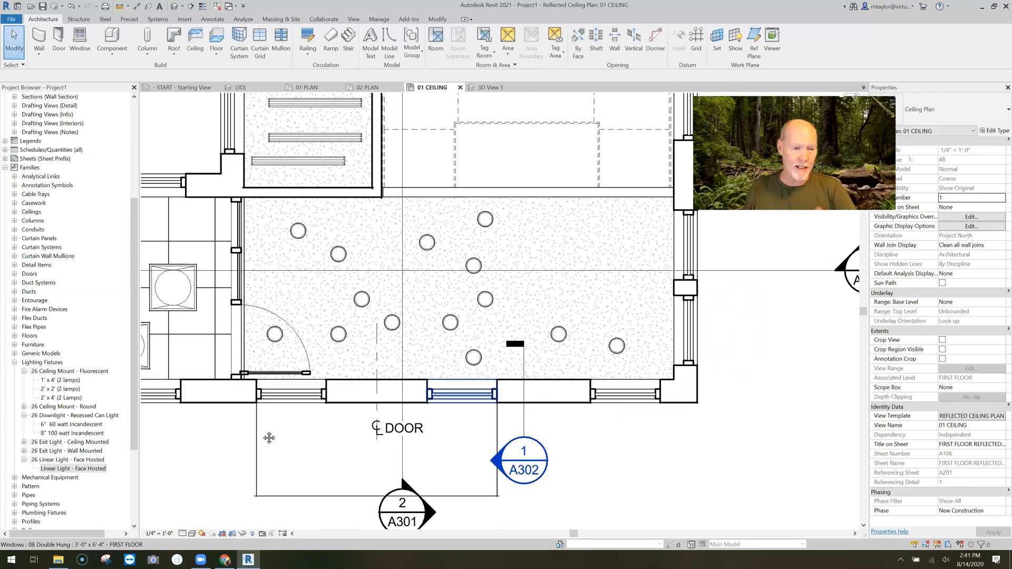
# Step: Switch to the interior camera view 3D View 1 and open its rendering settings, moving the dialog over the view
pyautogui.scroll(-2, 267, 436)
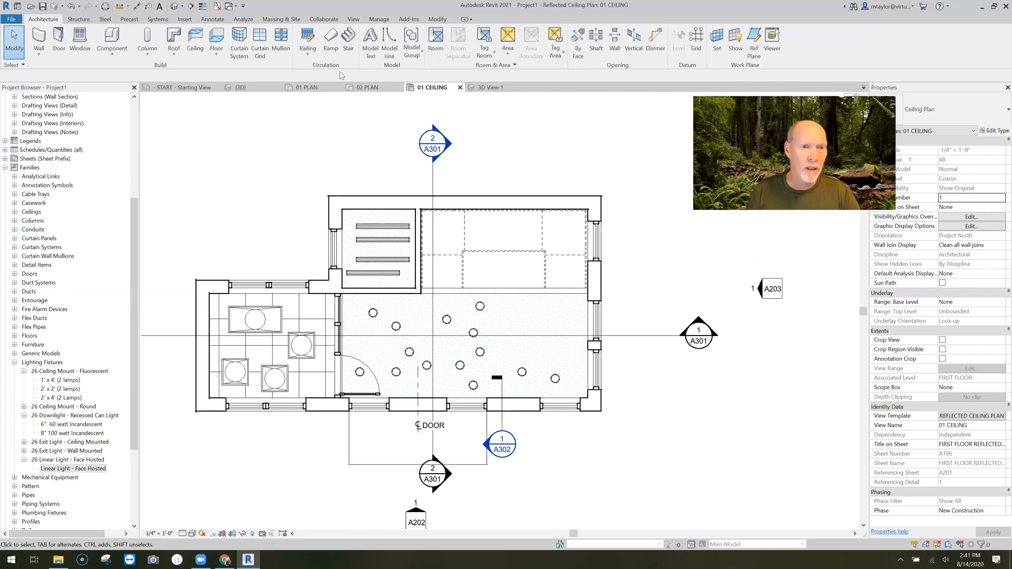
pyautogui.click(487, 88)
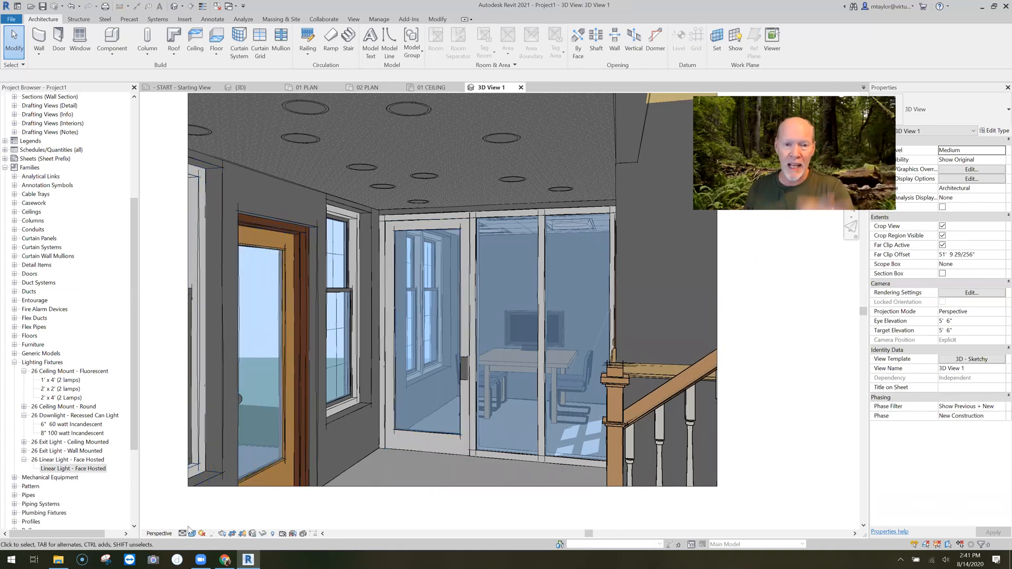
pyautogui.click(222, 533)
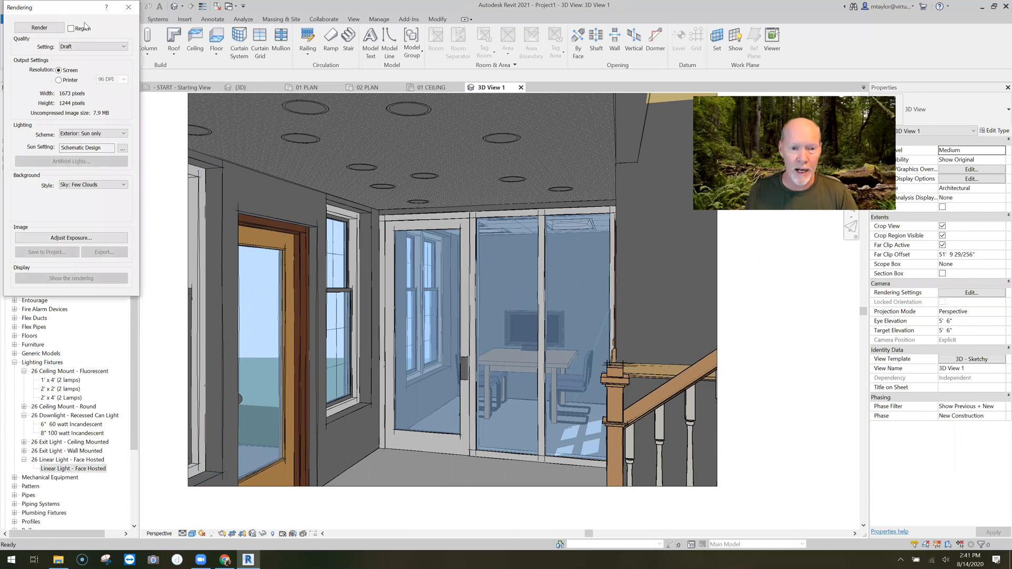
pyautogui.moveTo(72, 12); pyautogui.dragTo(434, 148)
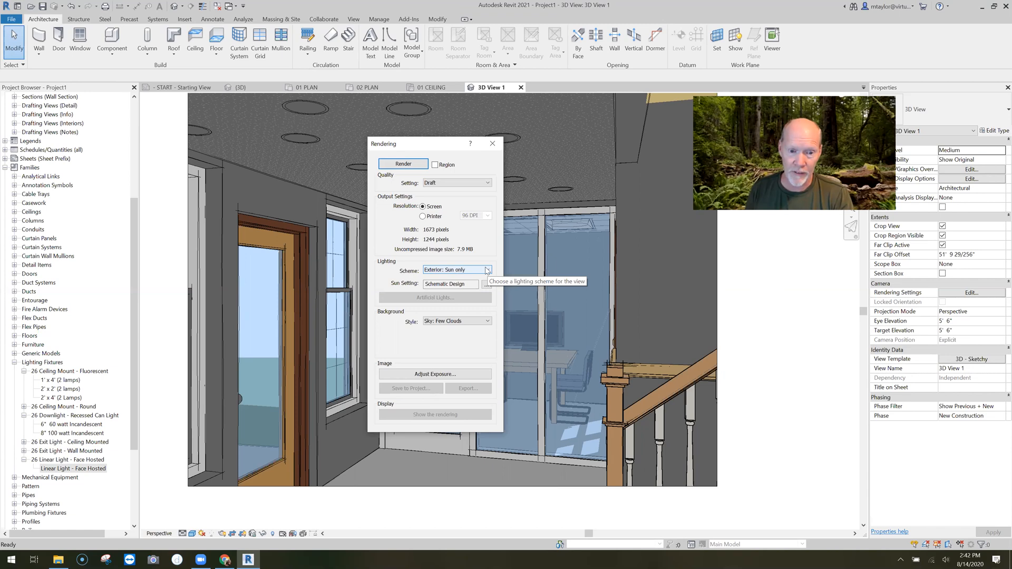
# Step: Set the rendering's lighting scheme to Interior: Sun and Artificial, trying Interior: Sun only first
pyautogui.click(448, 269)
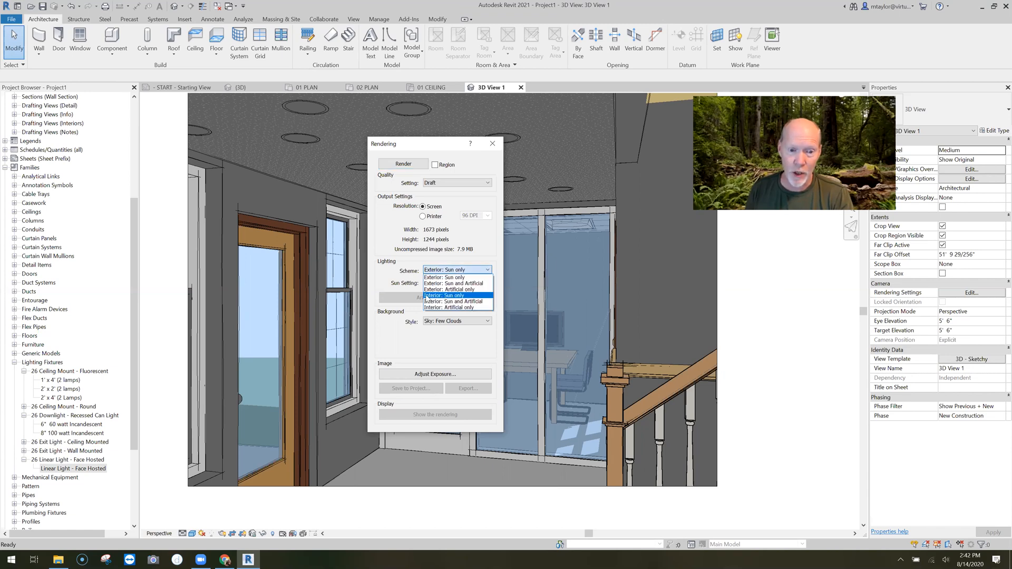
pyautogui.click(452, 297)
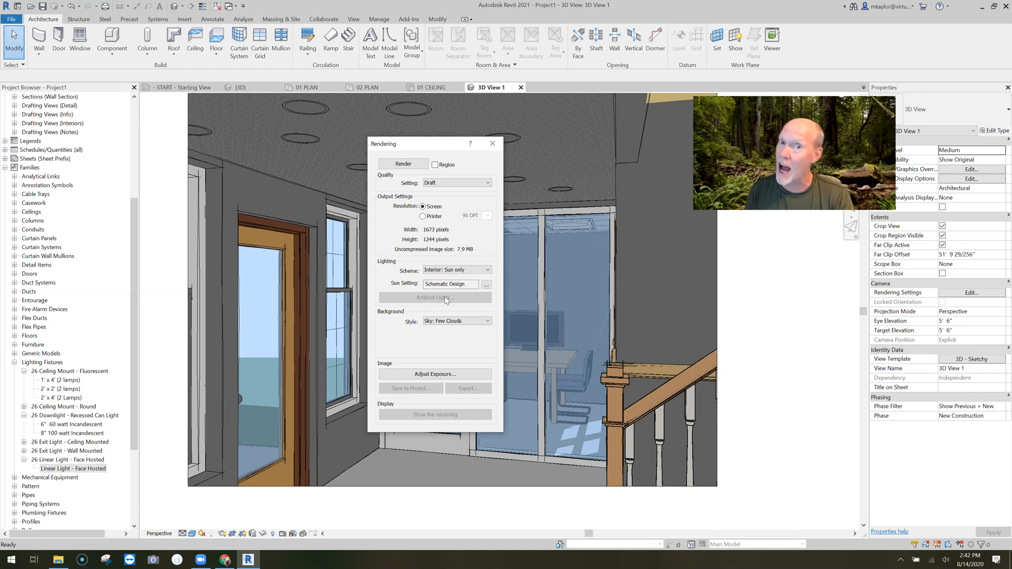
pyautogui.click(489, 271)
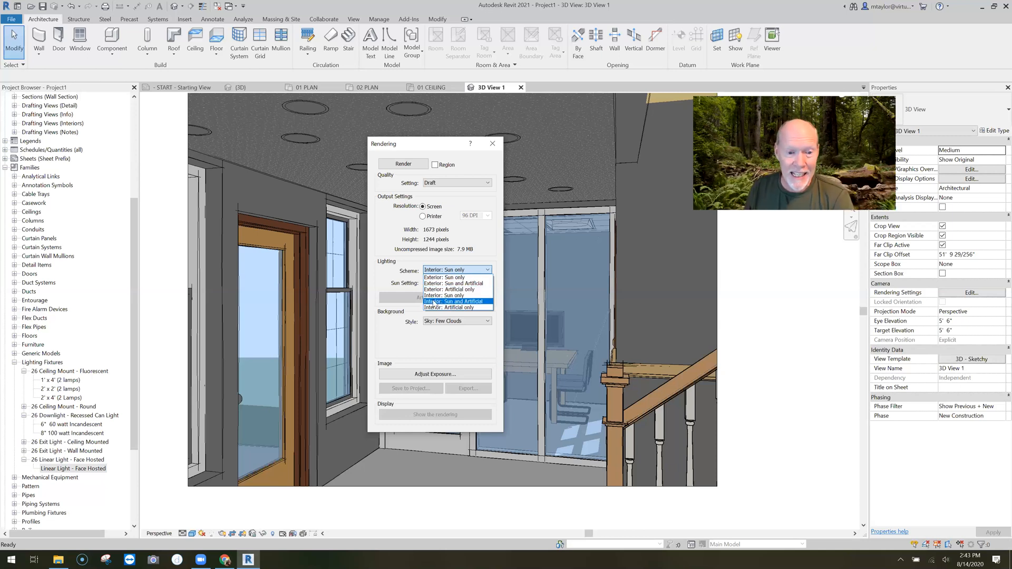
pyautogui.click(470, 301)
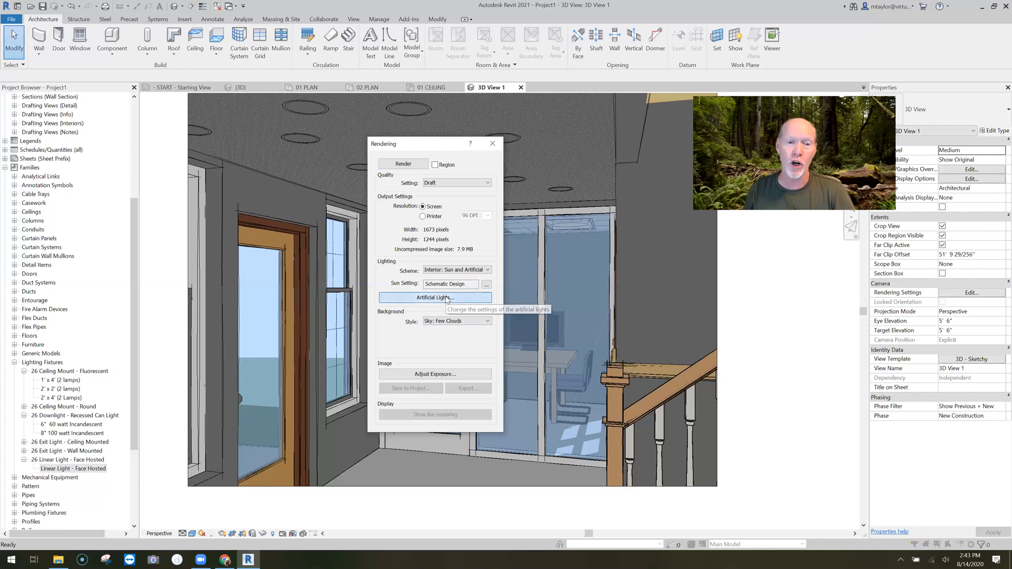
# Step: Open the artificial lights settings for the view and widen the On/Off column to make the fixture names readable
pyautogui.click(446, 299)
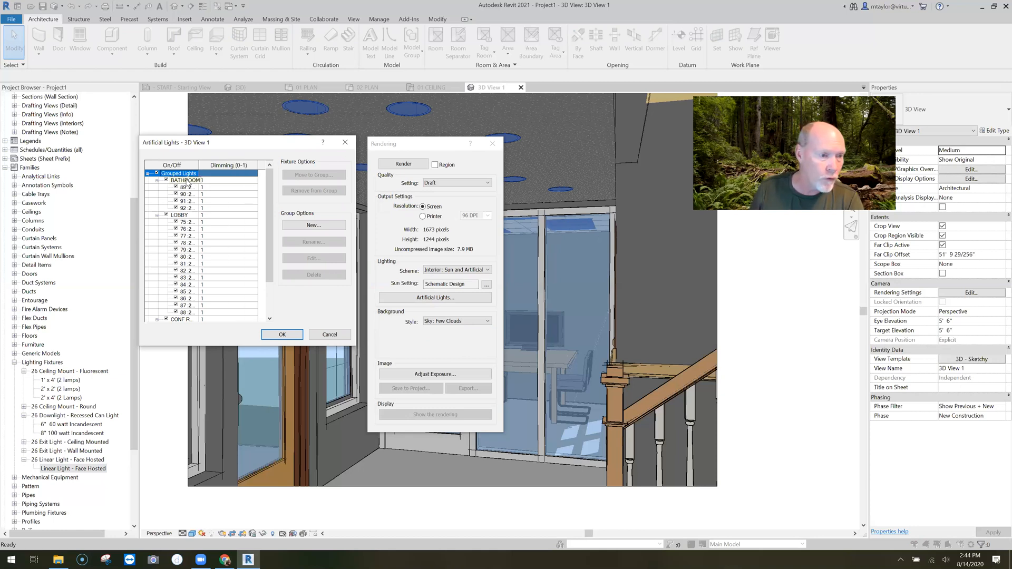
pyautogui.moveTo(199, 165); pyautogui.dragTo(225, 167)
pyautogui.moveTo(234, 205); pyautogui.dragTo(225, 205)
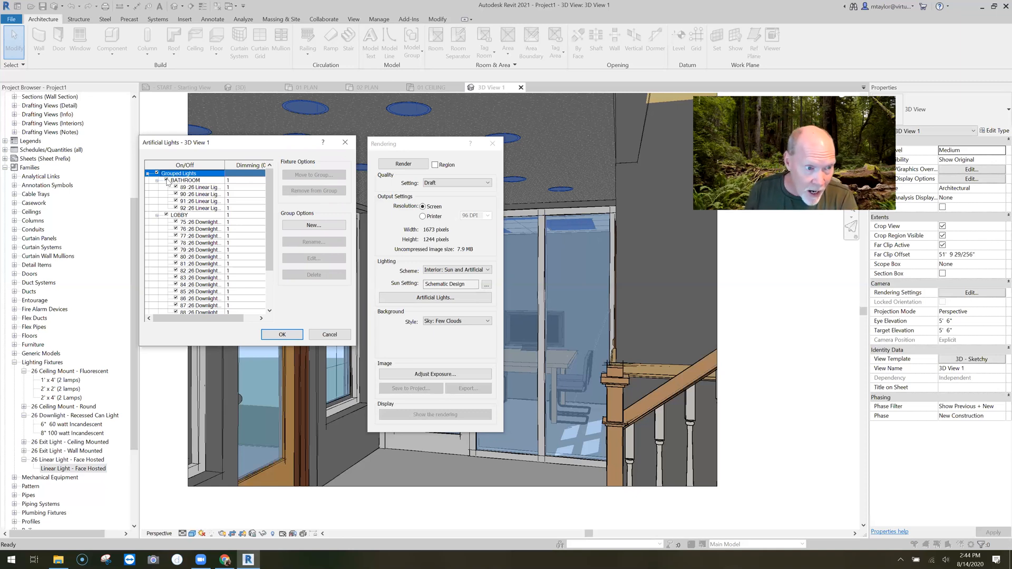
# Step: Turn linear lights 90, 91 and 92 in the BATHROOM group off individually and back on
pyautogui.click(176, 208)
pyautogui.click(175, 201)
pyautogui.click(176, 194)
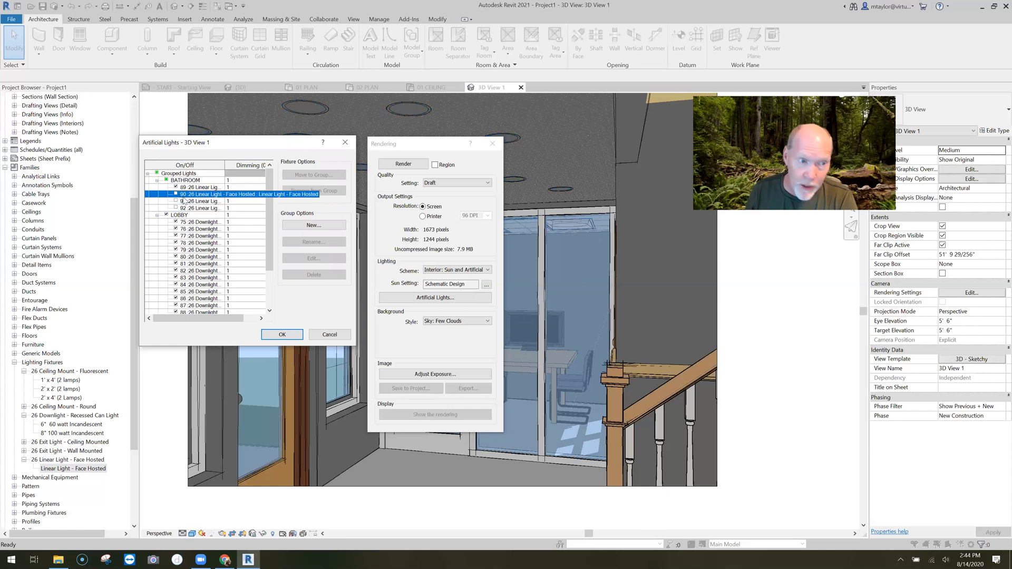
pyautogui.click(196, 193)
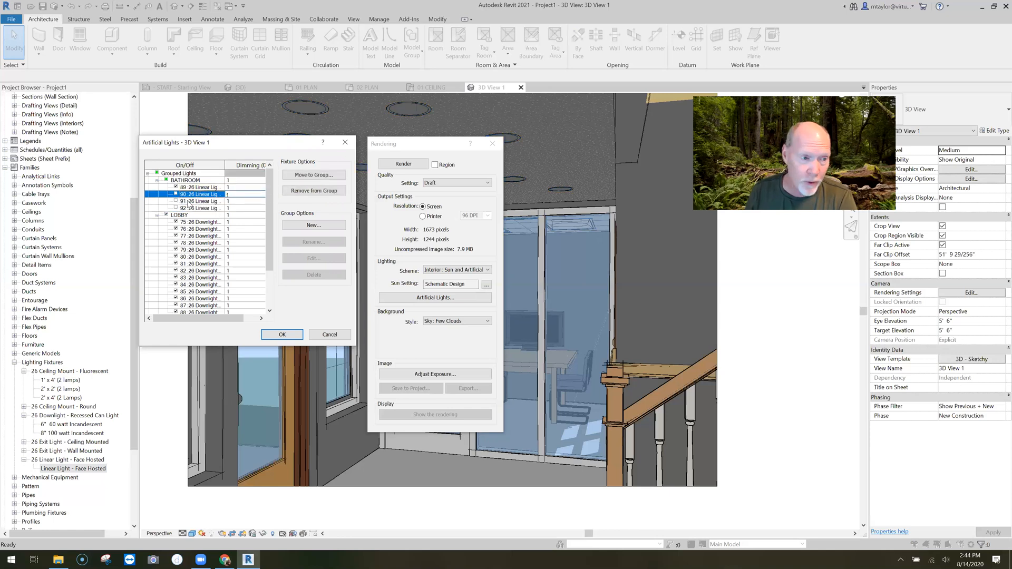
pyautogui.click(175, 194)
pyautogui.click(175, 201)
pyautogui.click(175, 208)
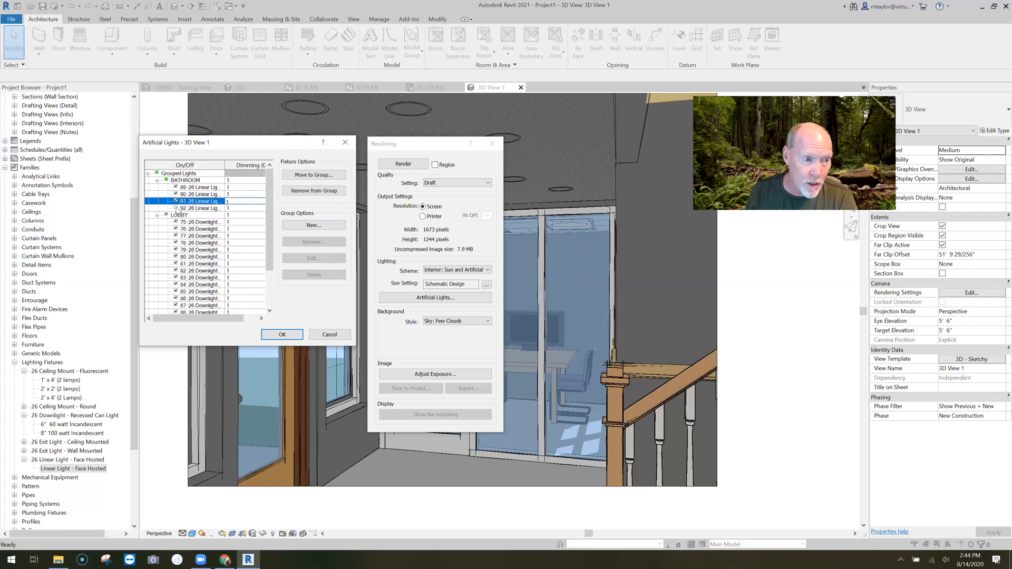
# Step: Switch off the BATHROOM, LOBBY and CONF ROOM light groups as wholes, and turn the LOBBY group back on
pyautogui.click(166, 180)
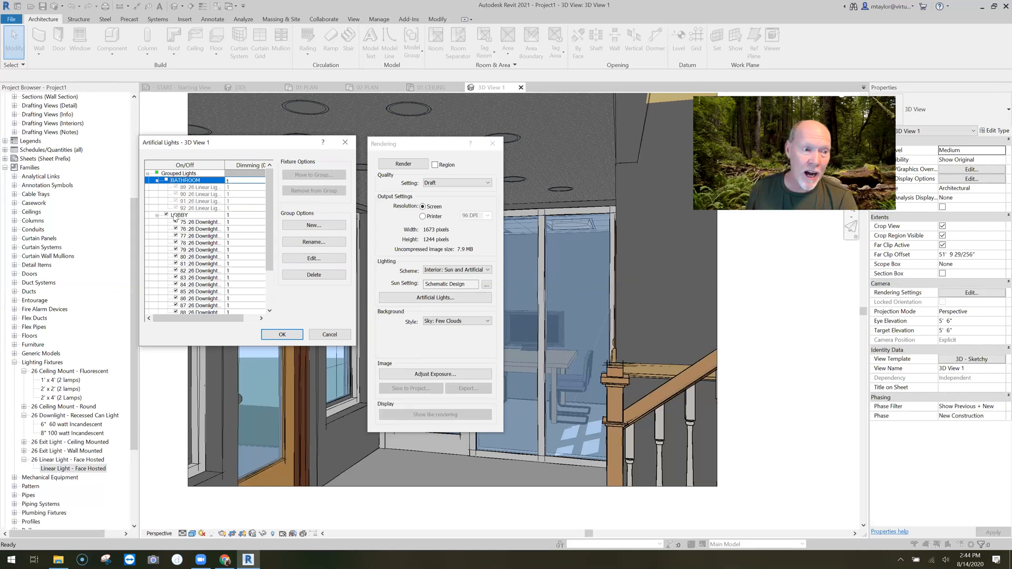
pyautogui.click(166, 215)
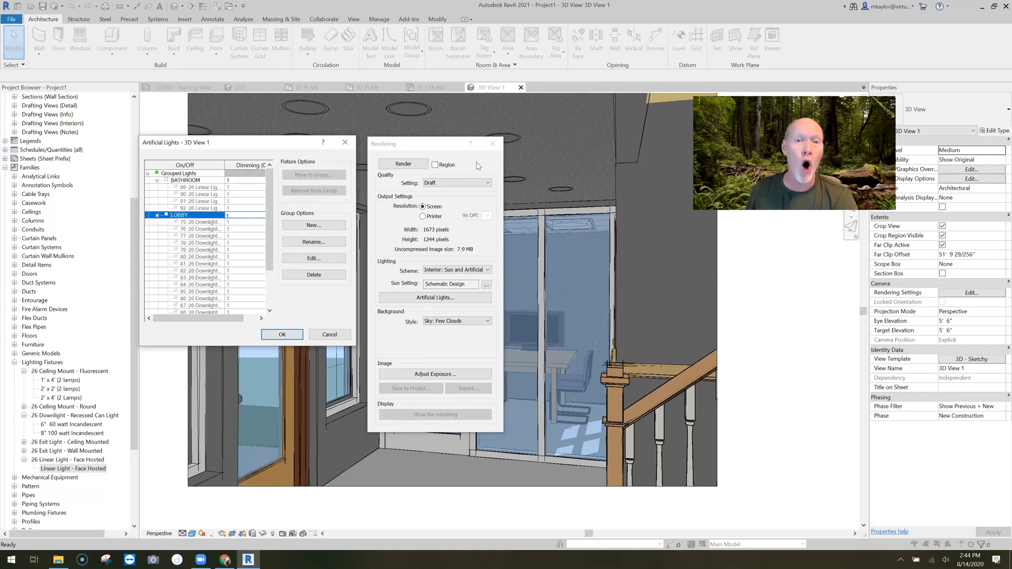
pyautogui.scroll(-1, 269, 242)
pyautogui.scroll(-2, 270, 242)
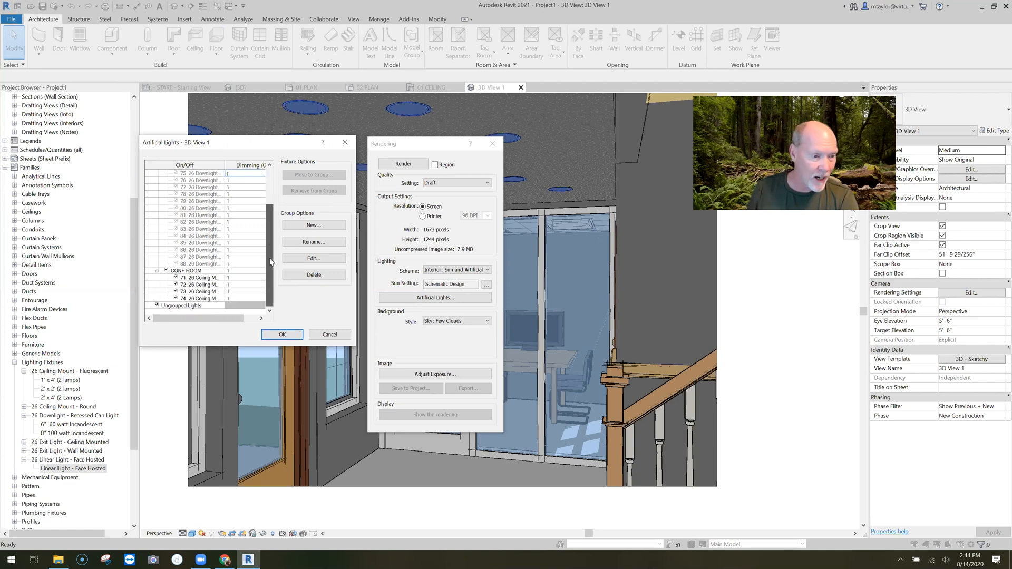
pyautogui.click(167, 271)
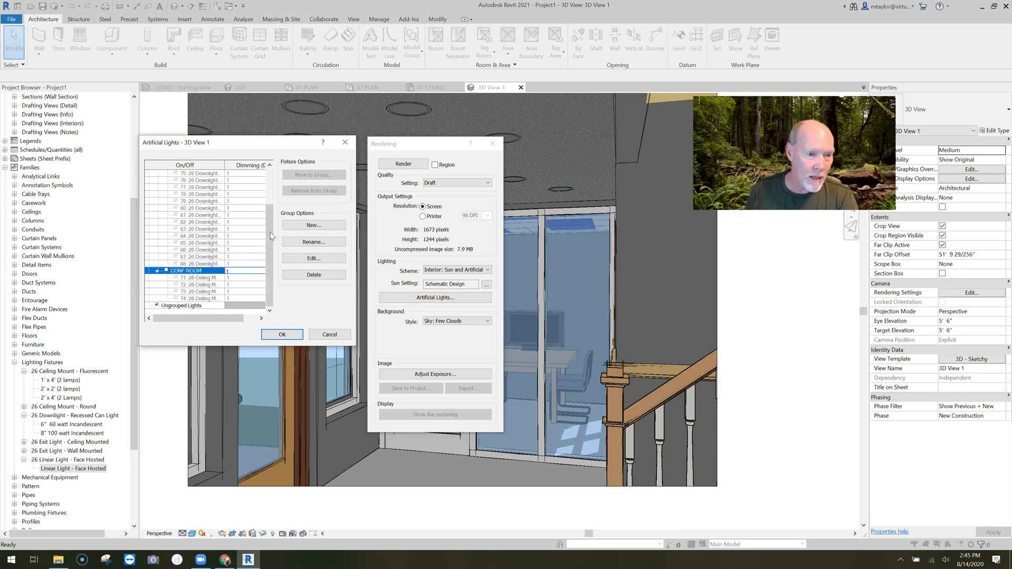
pyautogui.moveTo(269, 232); pyautogui.dragTo(267, 187)
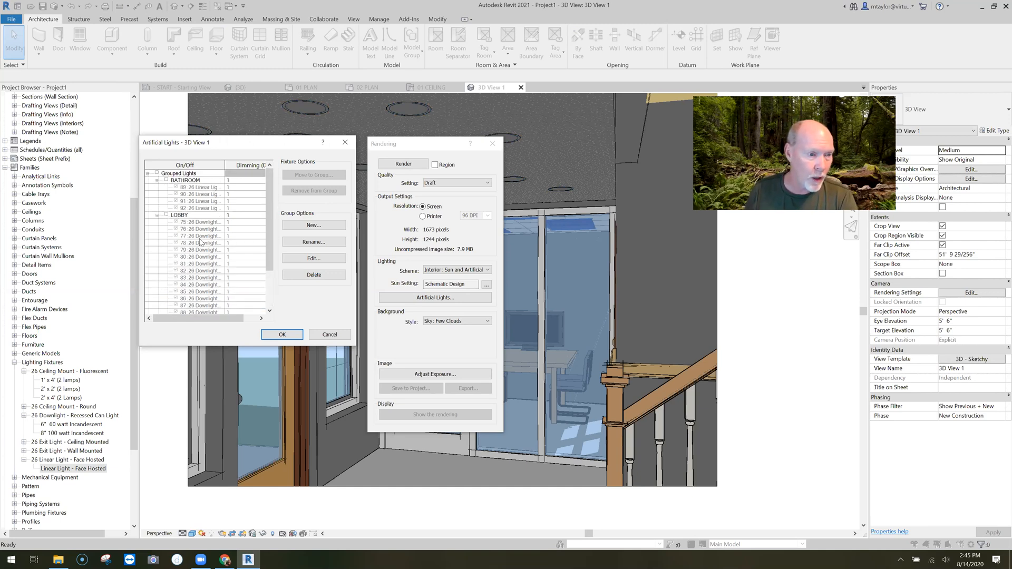
pyautogui.click(168, 215)
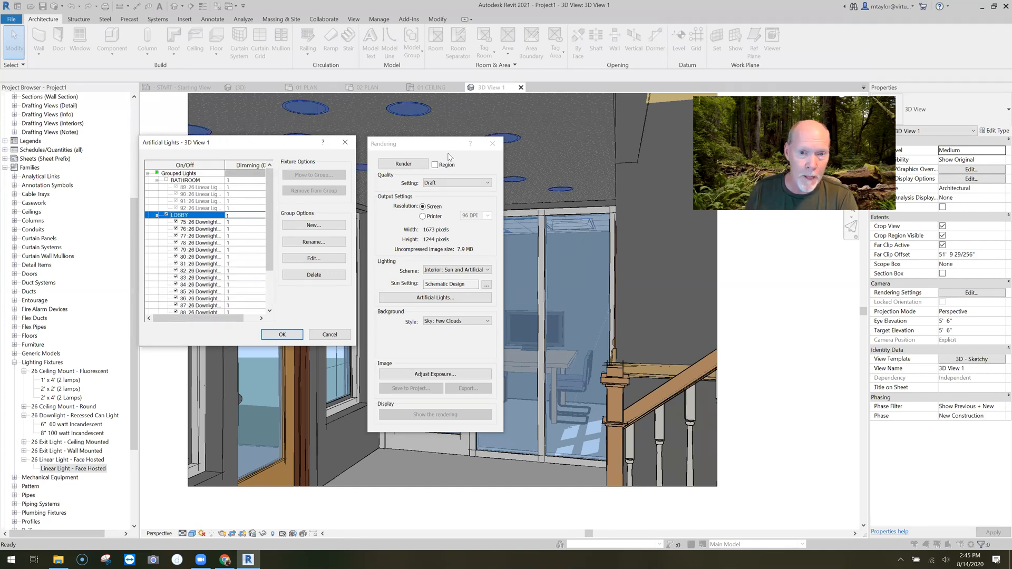
# Step: Turn the CONF ROOM light group back on and accept the artificial lights settings
pyautogui.moveTo(270, 231); pyautogui.dragTo(272, 269)
pyautogui.click(167, 270)
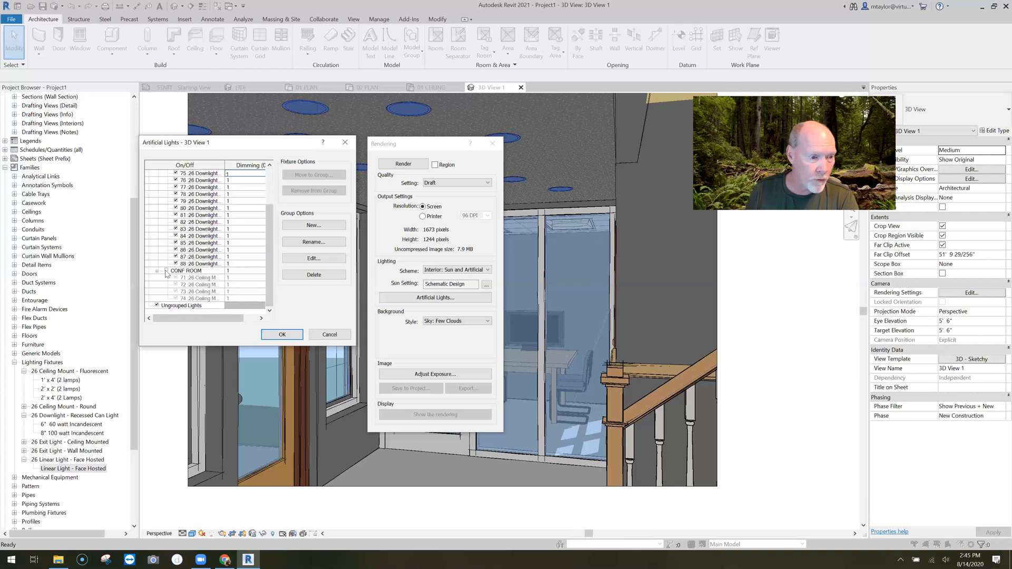
pyautogui.click(282, 335)
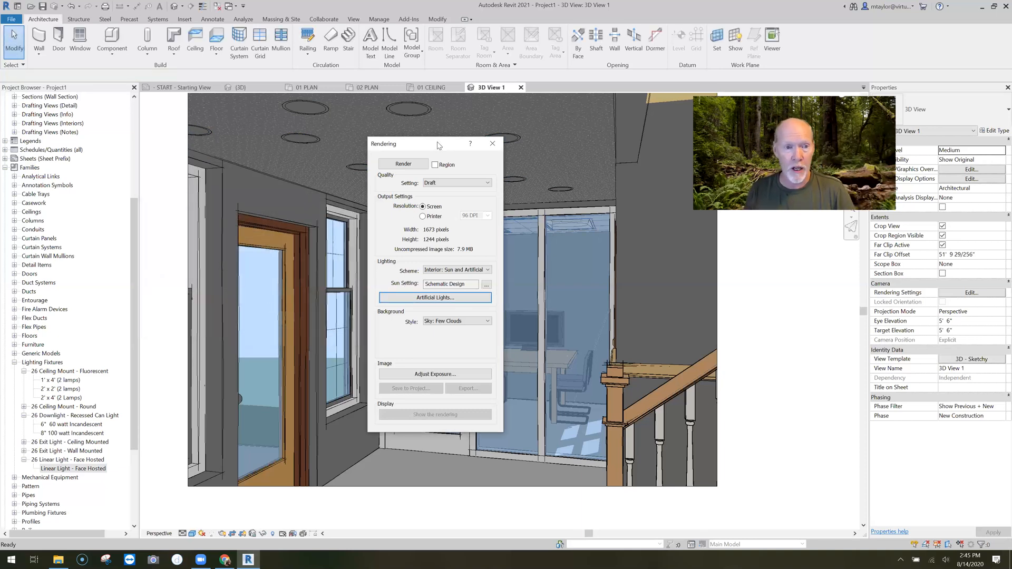
# Step: Enable region rendering and fit the render region around the lobby ceiling and its downlights, about 1328 by 443 pixels
pyautogui.moveTo(437, 145); pyautogui.dragTo(281, 314)
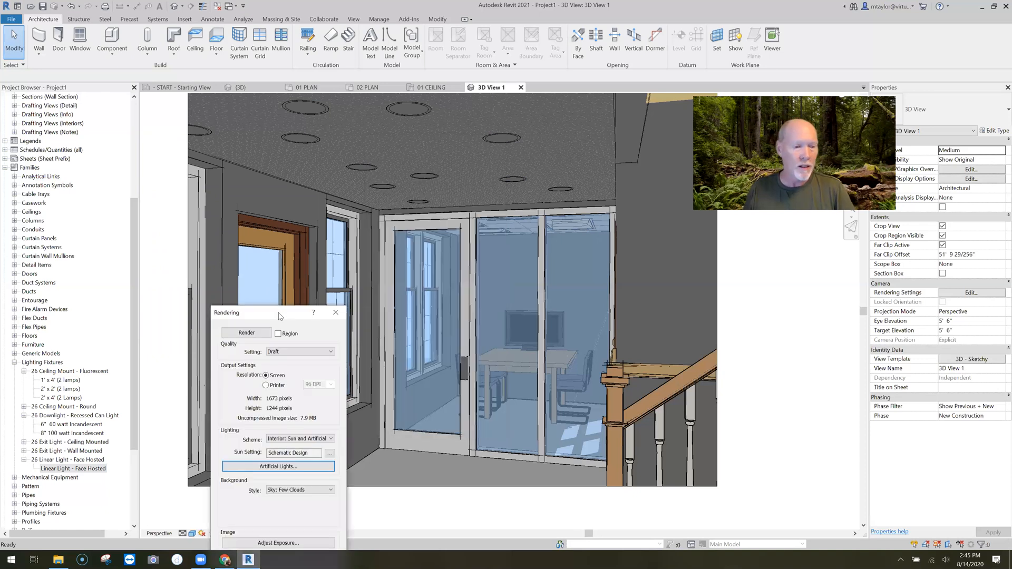
pyautogui.click(289, 335)
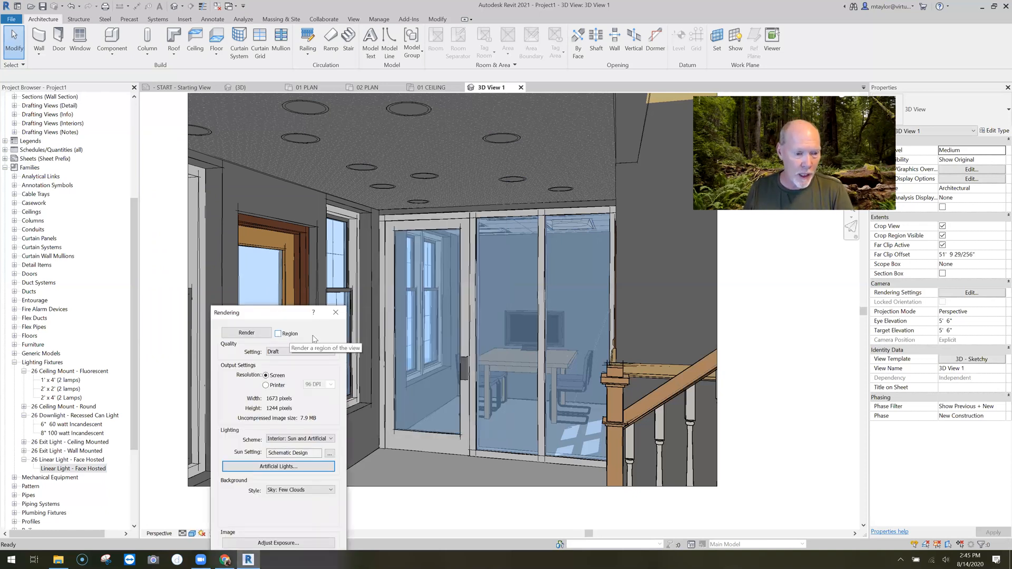
pyautogui.click(459, 170)
pyautogui.moveTo(447, 111); pyautogui.dragTo(448, 97)
pyautogui.moveTo(204, 248); pyautogui.dragTo(191, 251)
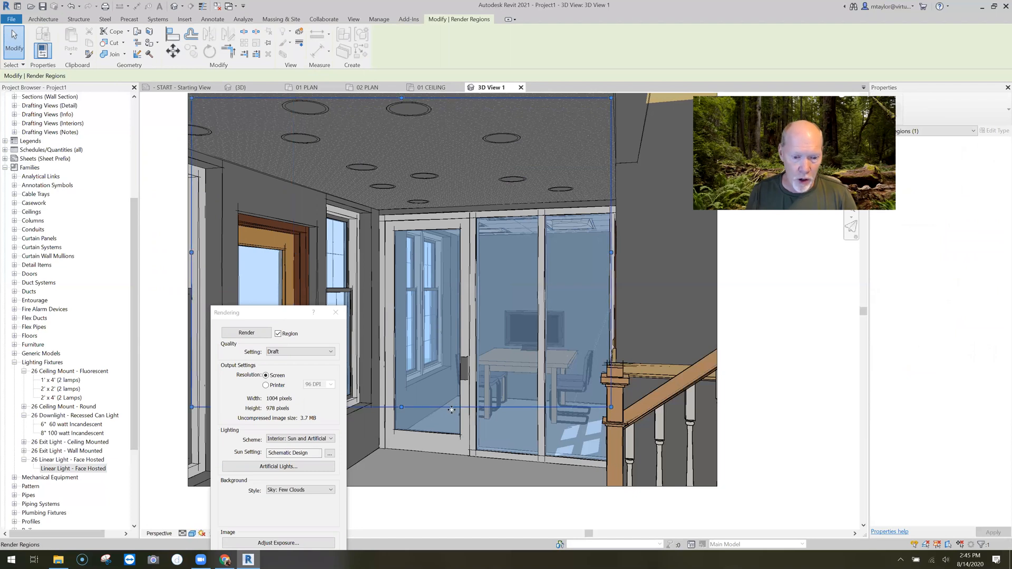
pyautogui.moveTo(401, 406); pyautogui.dragTo(401, 368)
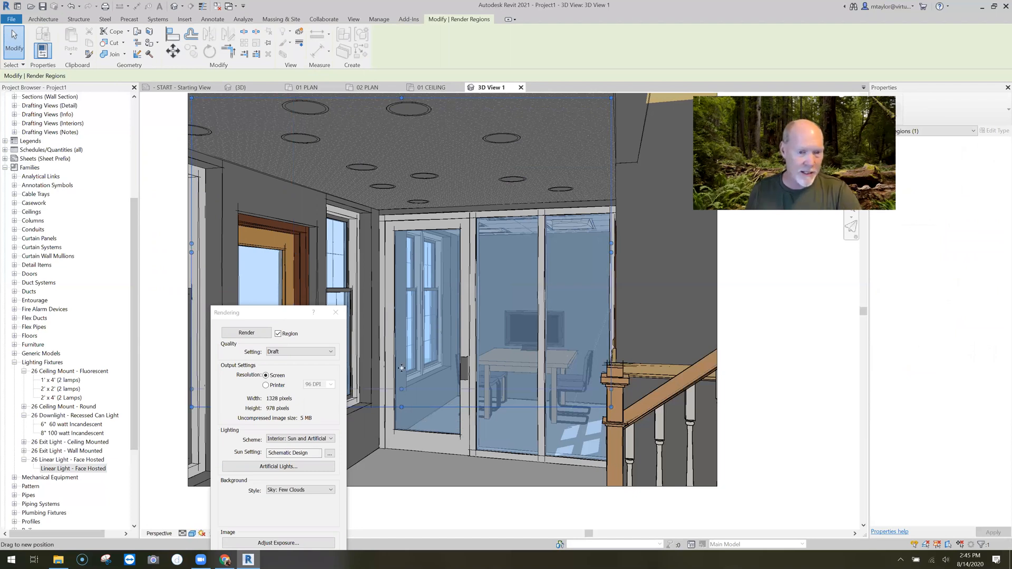
pyautogui.moveTo(402, 315); pyautogui.dragTo(403, 238)
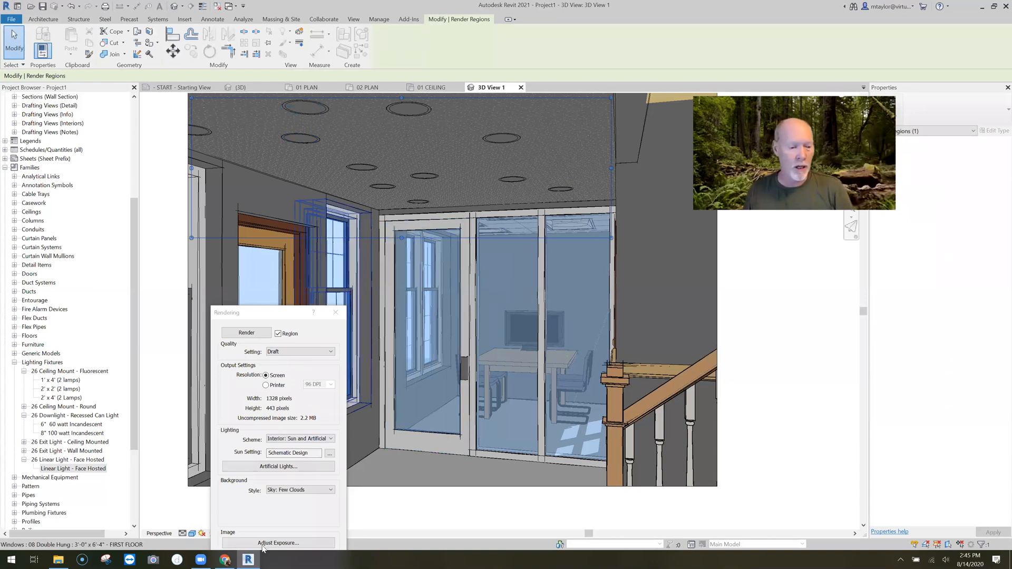
# Step: Move the rendering settings clear of the region, render the region, and stop the rendering partway
pyautogui.moveTo(267, 316); pyautogui.dragTo(176, 218)
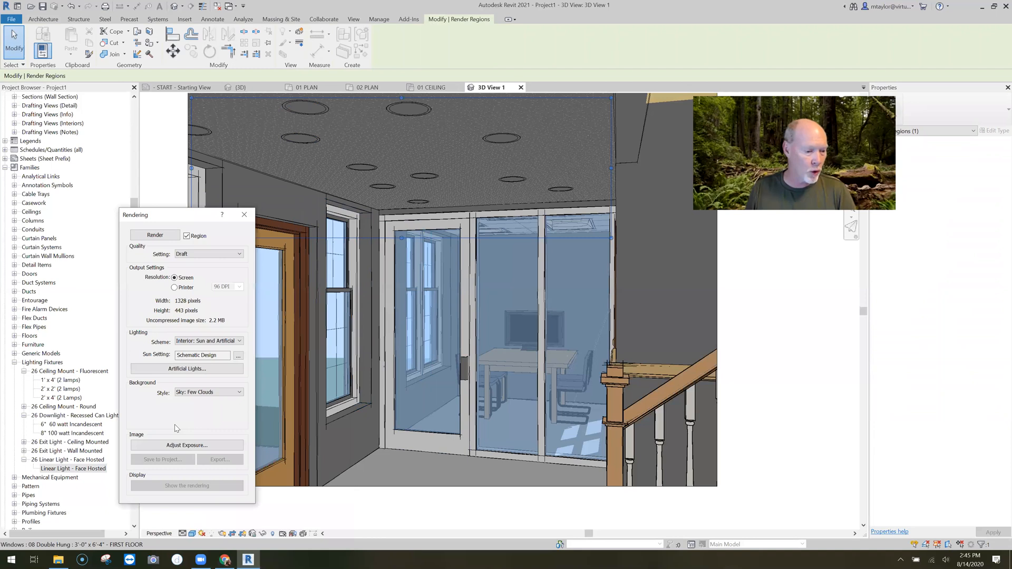
pyautogui.click(155, 235)
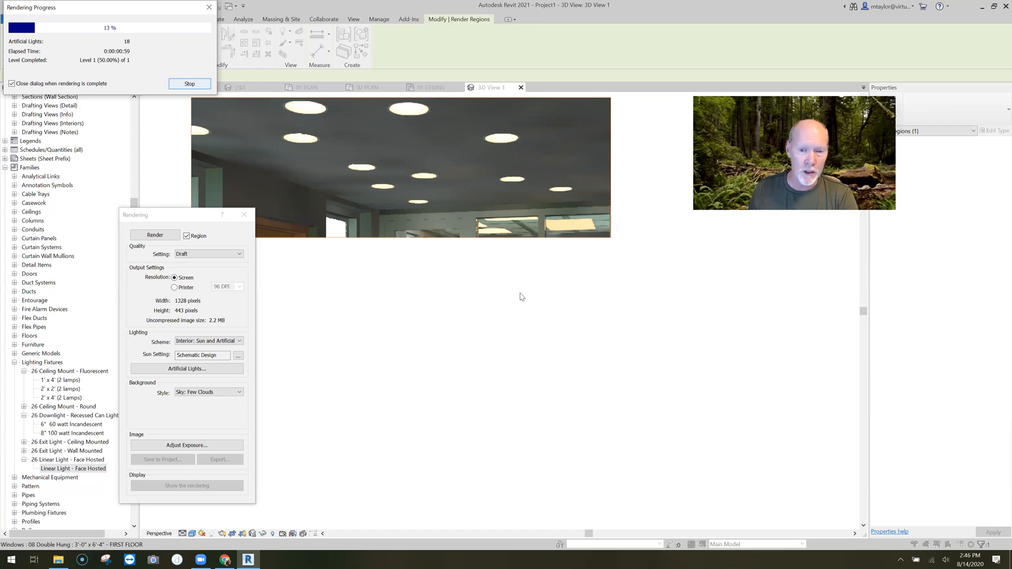
pyautogui.press('Return')
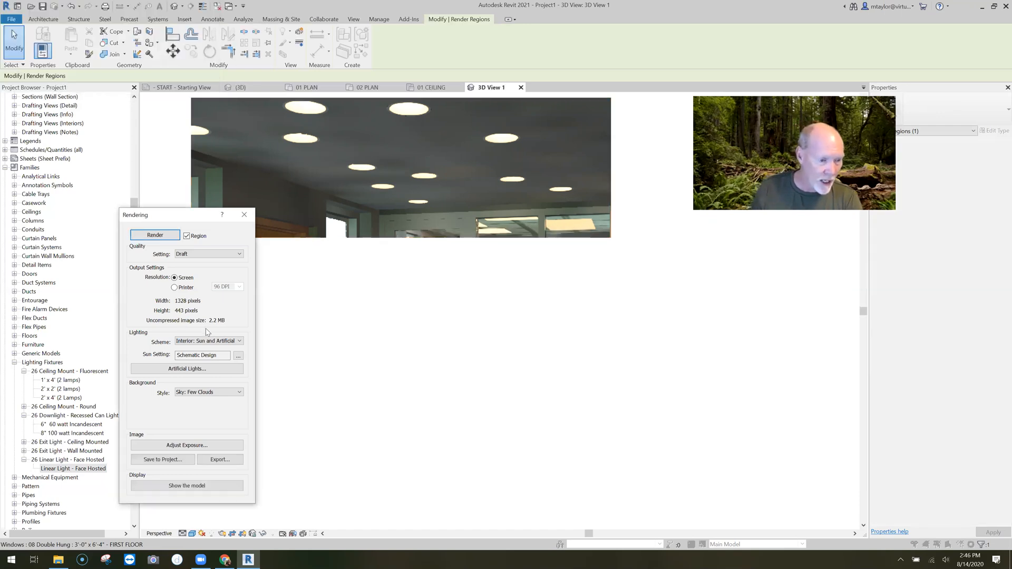
# Step: Switch off the CONF ROOM light group in the artificial lights settings and render the region again
pyautogui.click(202, 370)
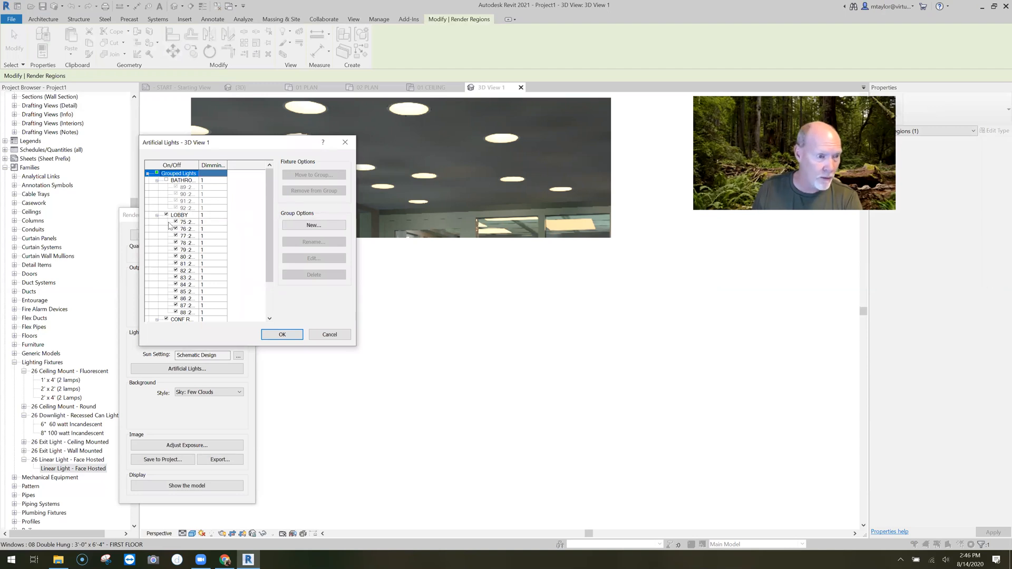
pyautogui.scroll(-2, 220, 287)
pyautogui.click(210, 277)
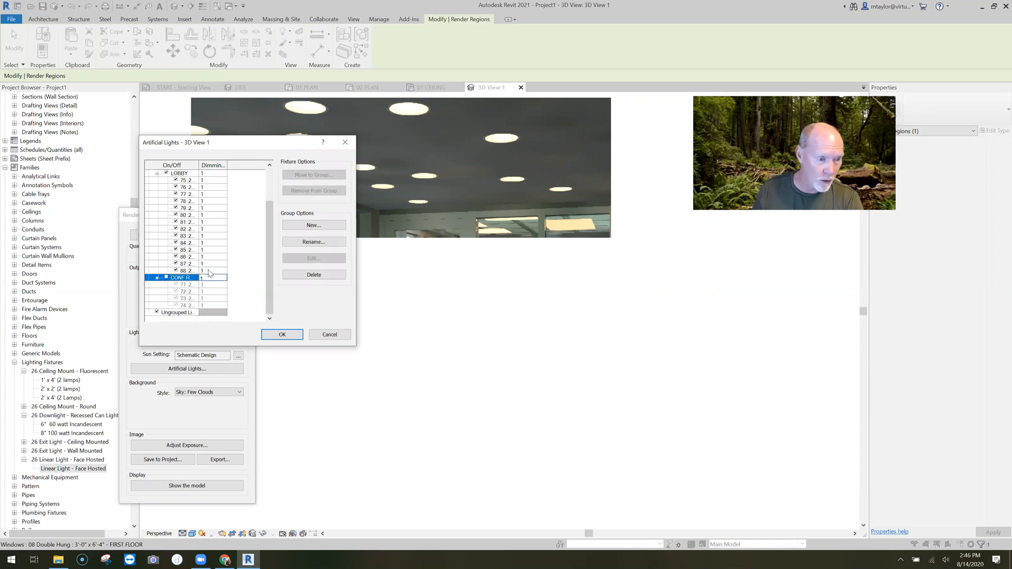
pyautogui.click(283, 335)
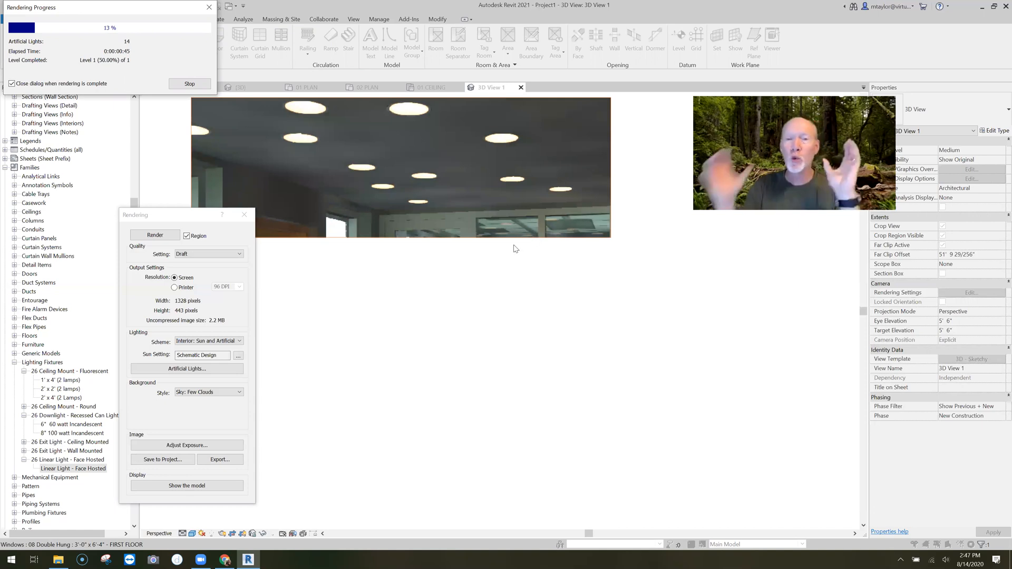
# Step: Stop the running region rendering and close the rendering settings to return to the model view
pyautogui.click(196, 85)
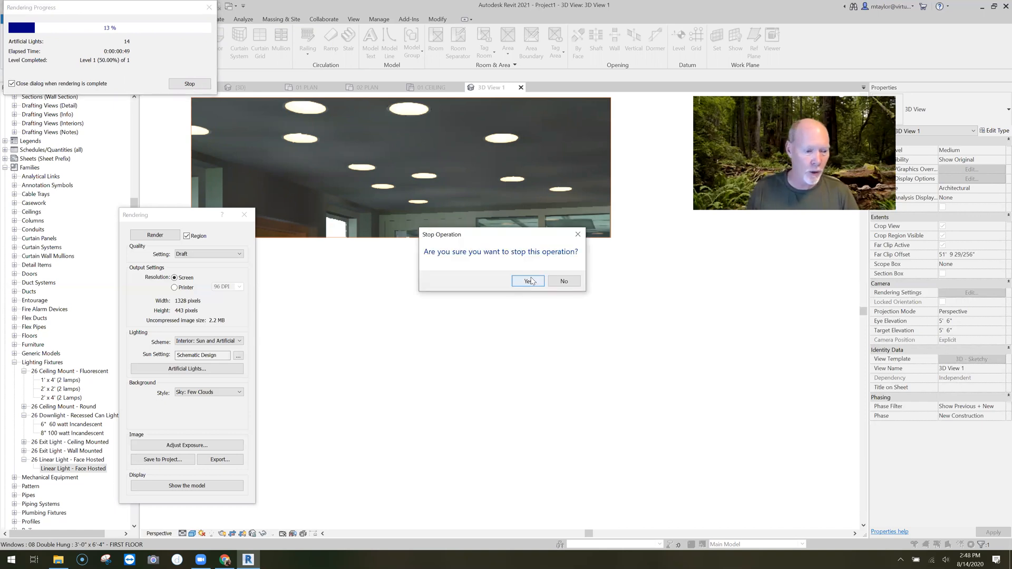
pyautogui.press('Return')
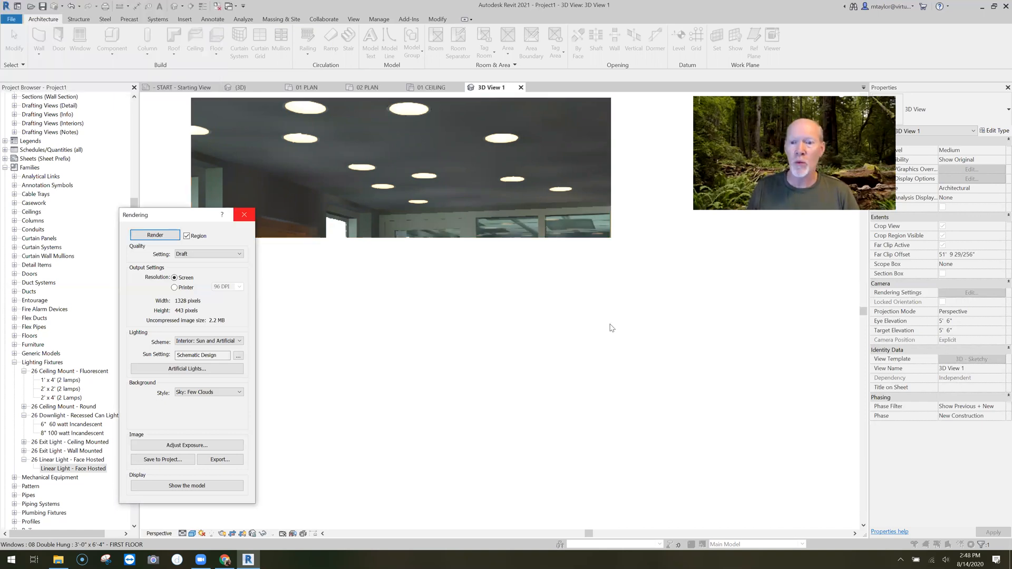
pyautogui.press('Escape')
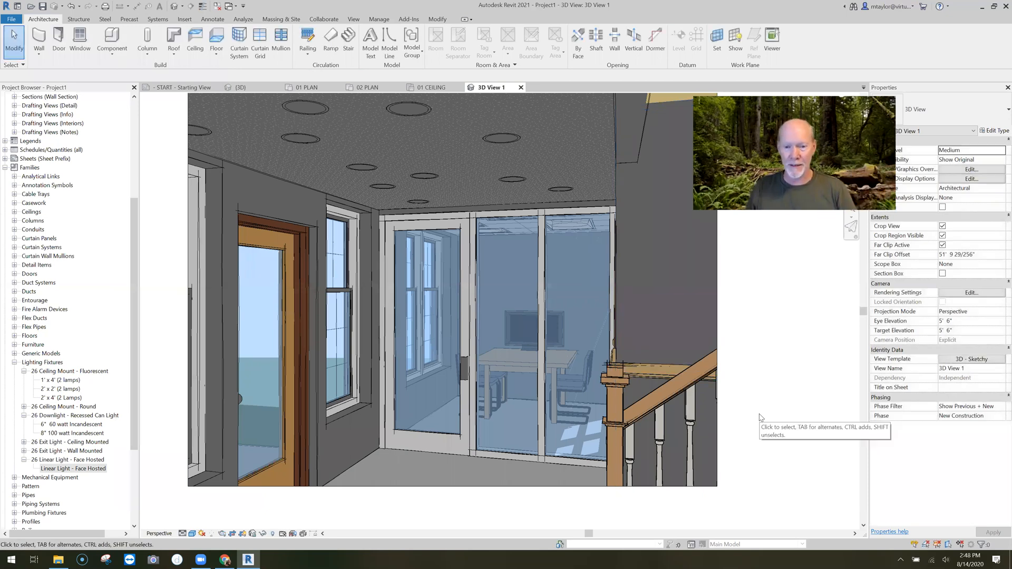